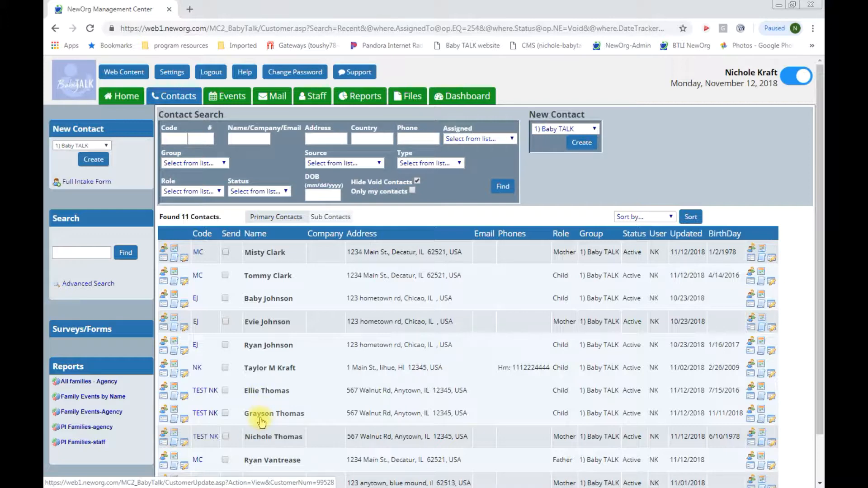
# Step: Open the TEST NK mother's Contact View from the Contacts list
pyautogui.click(212, 439)
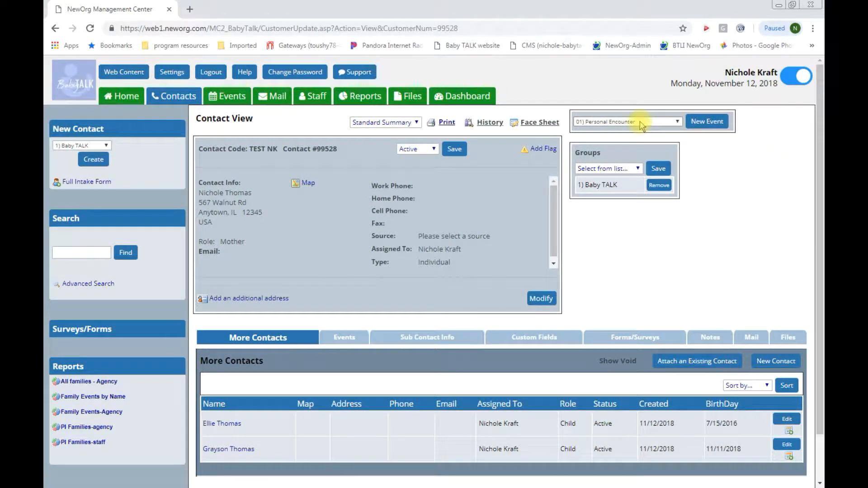
# Step: Create and save a new event named 'PE EVent Thomas famil' dated 10/01/2018 for this contact
pyautogui.click(706, 122)
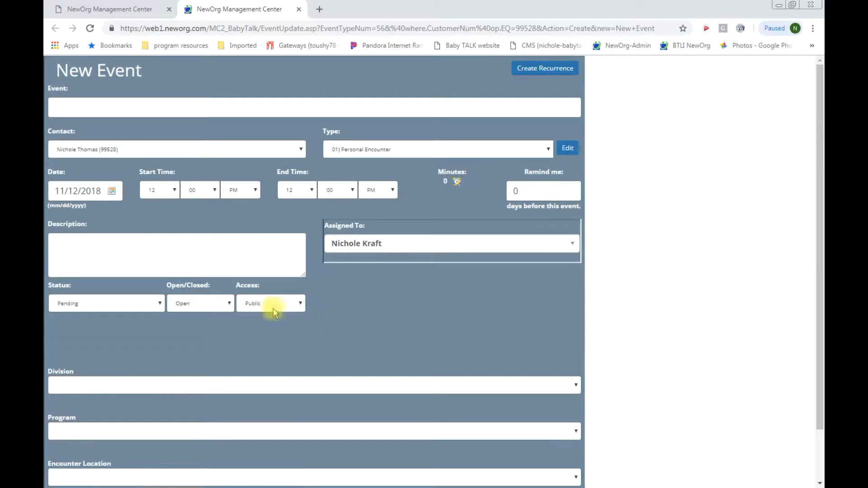
pyautogui.click(82, 105)
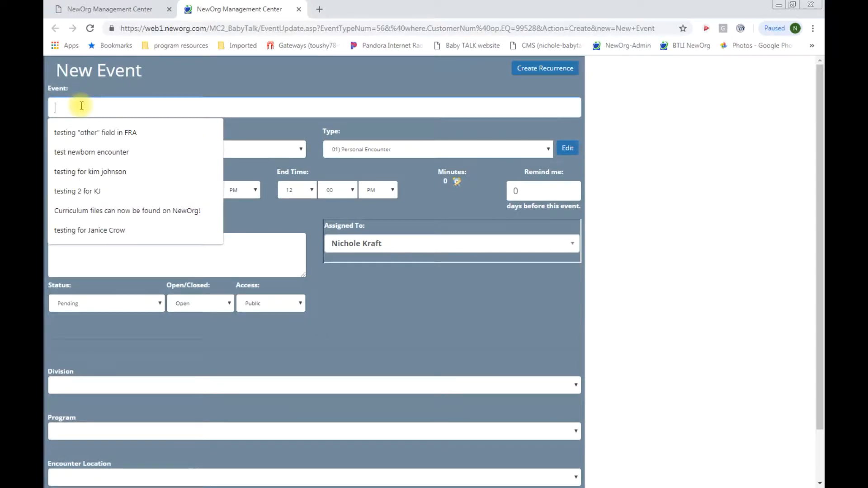
pyautogui.write('PE')
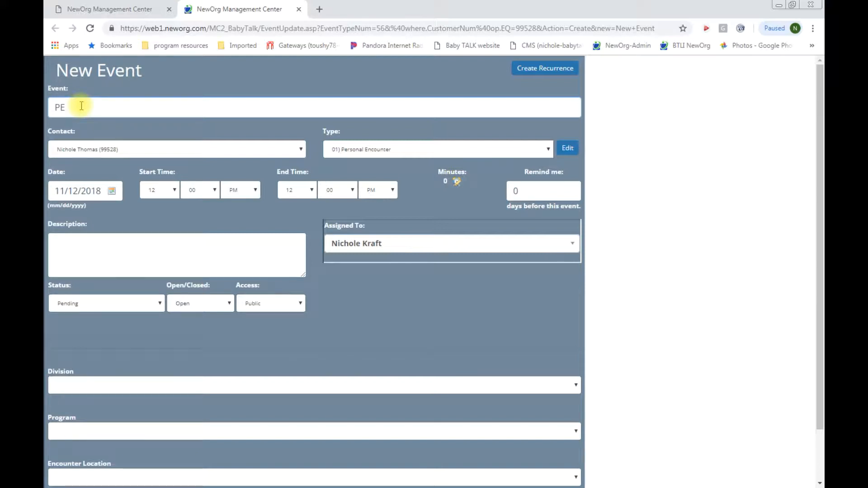
pyautogui.write(' EVent Thomas family')
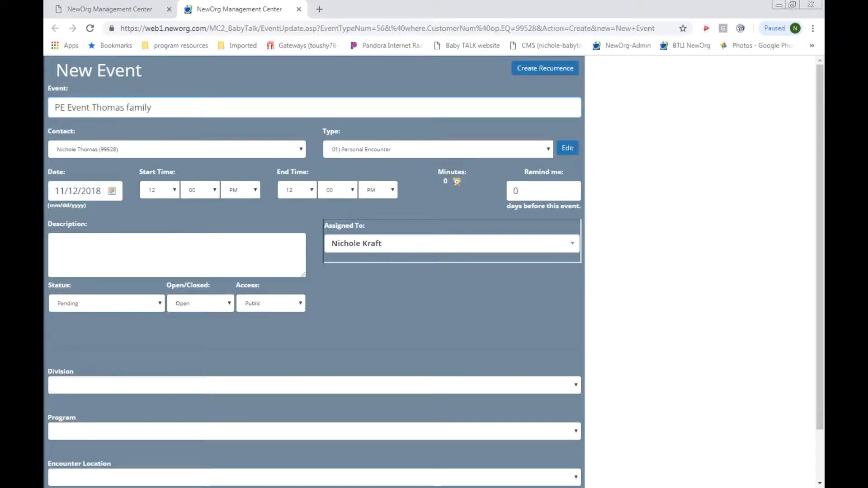
pyautogui.click(112, 192)
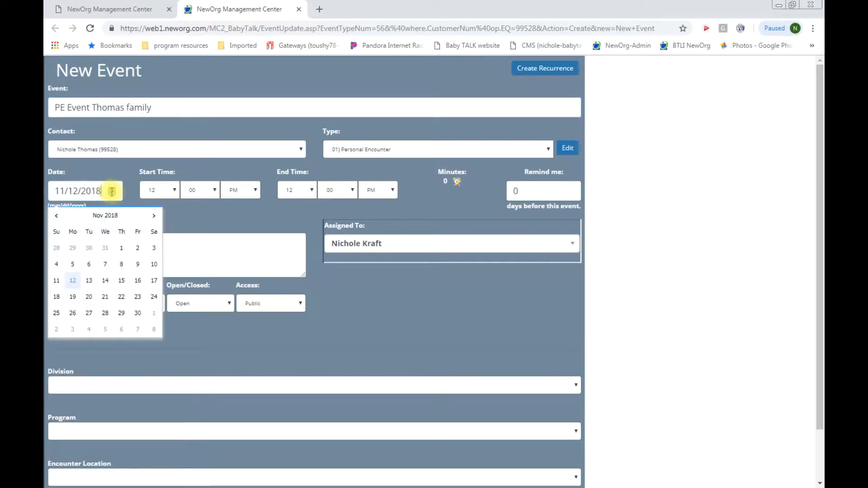
pyautogui.click(56, 216)
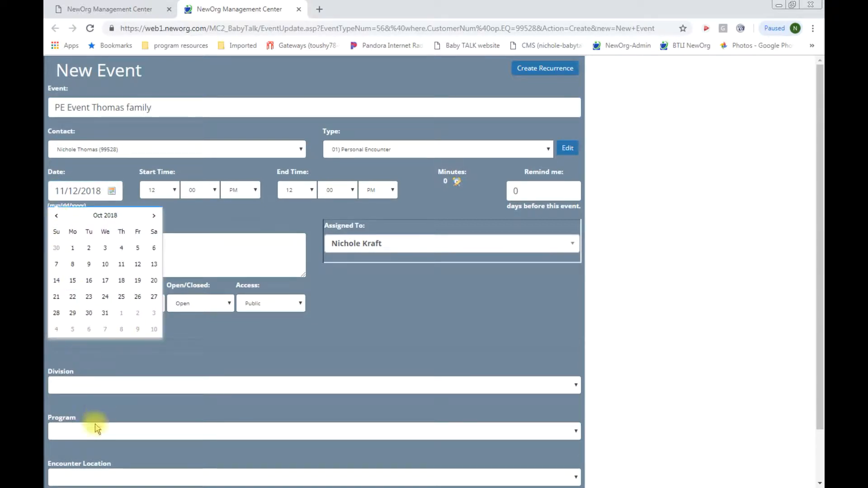
pyautogui.click(72, 248)
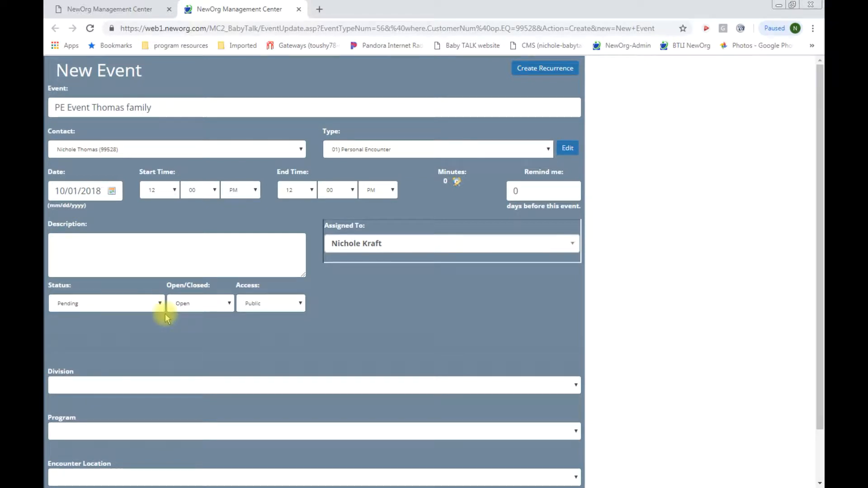
pyautogui.scroll(-1, 132, 315)
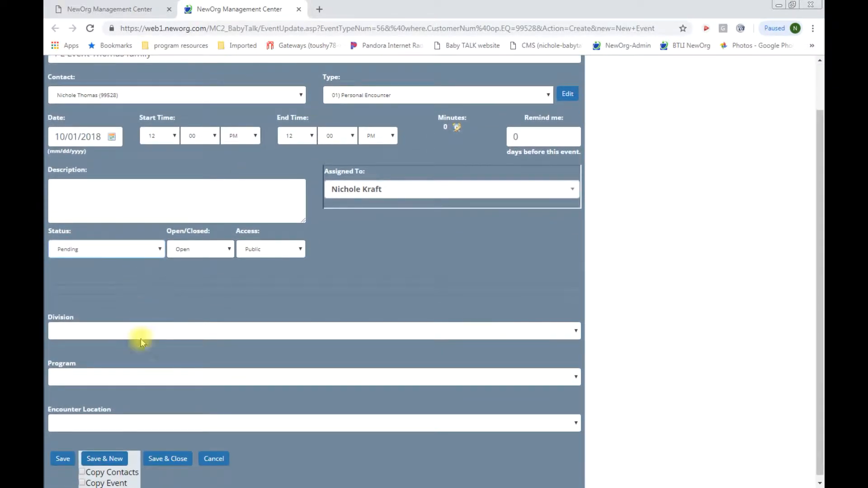
pyautogui.click(64, 460)
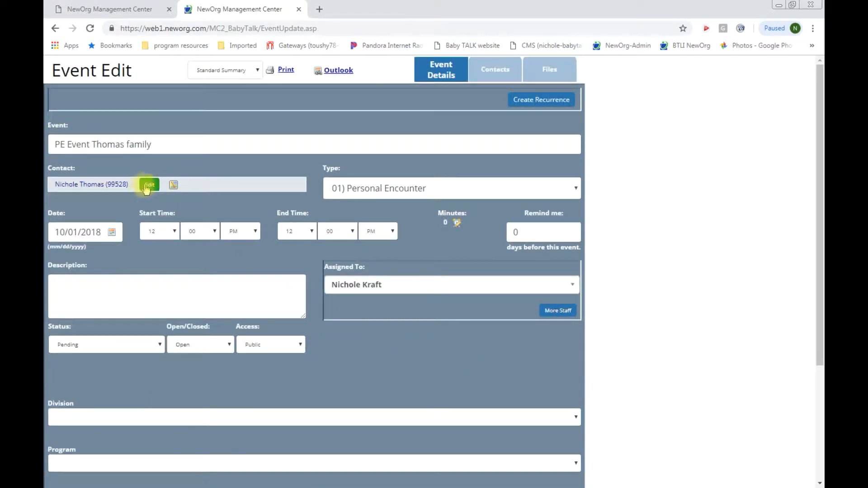
pyautogui.scroll(-4, 245, 282)
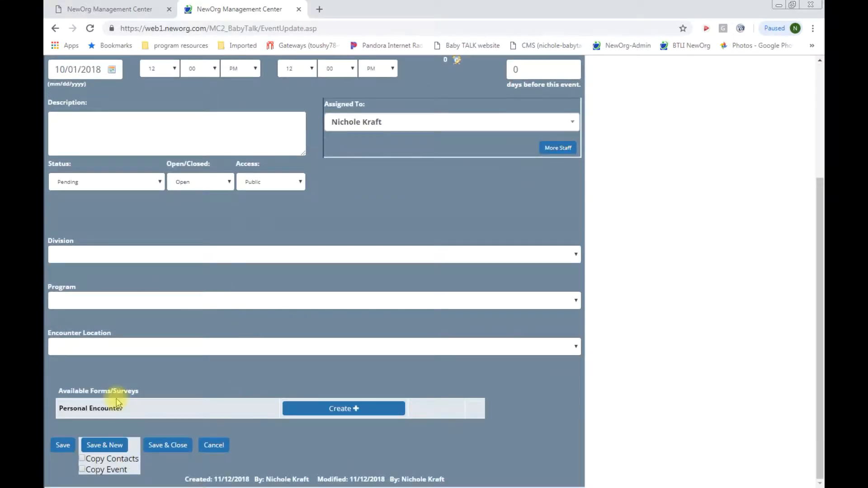
pyautogui.scroll(4, 223, 359)
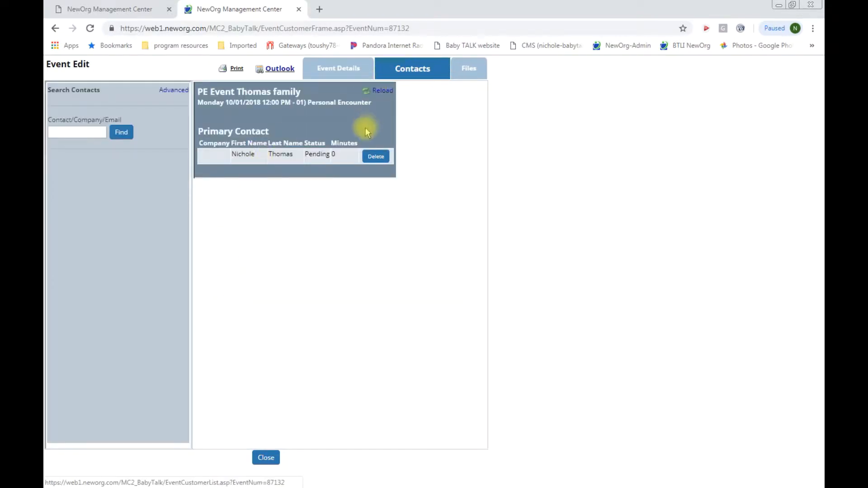
# Step: Search for the first child by name and add her as an additional contact
pyautogui.click(88, 132)
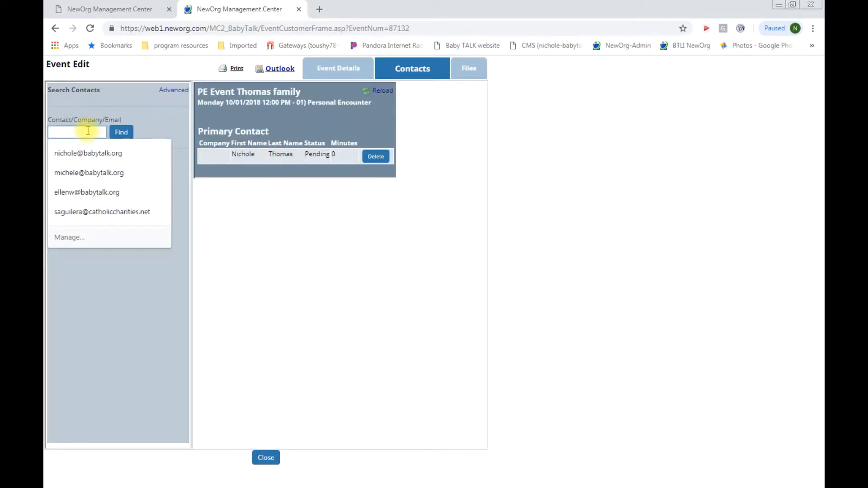
pyautogui.click(120, 133)
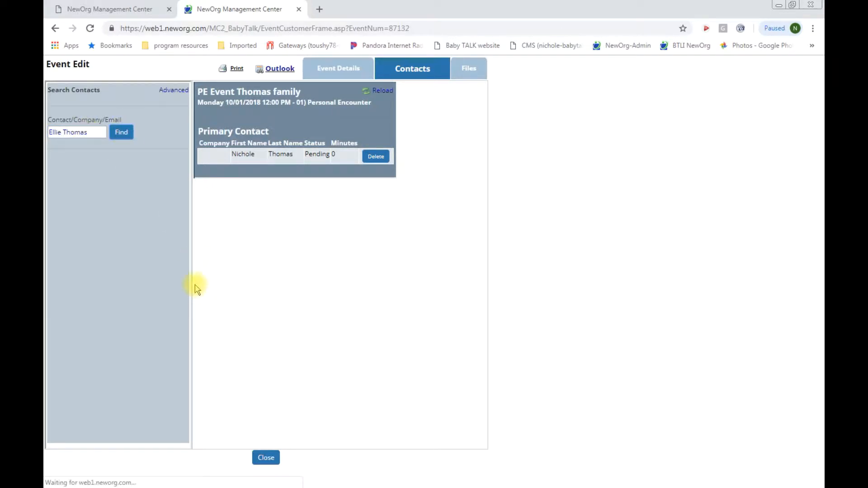
pyautogui.click(183, 178)
pyautogui.click(158, 177)
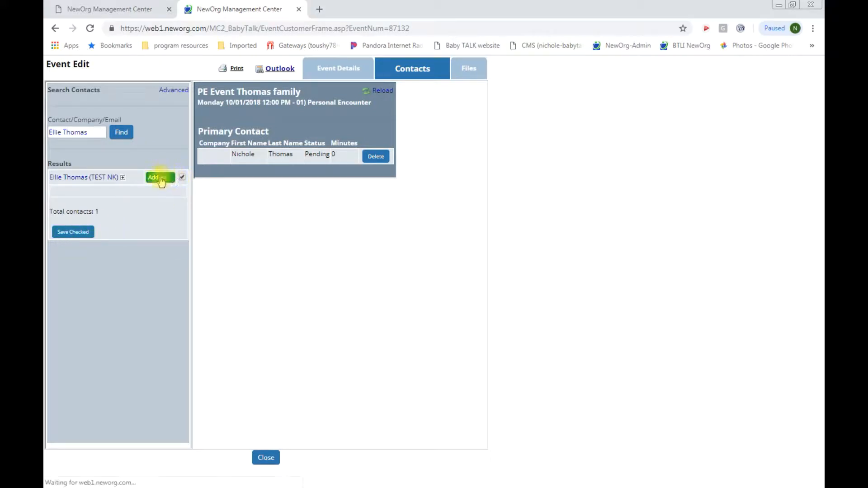
# Step: Search for the second child by name, add him as an additional contact, and return to event details
pyautogui.click(64, 133)
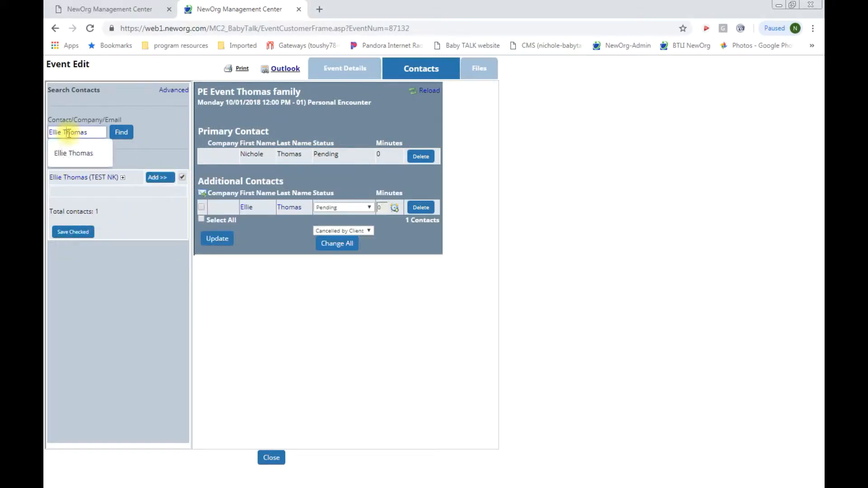
pyautogui.moveTo(98, 133); pyautogui.dragTo(50, 133)
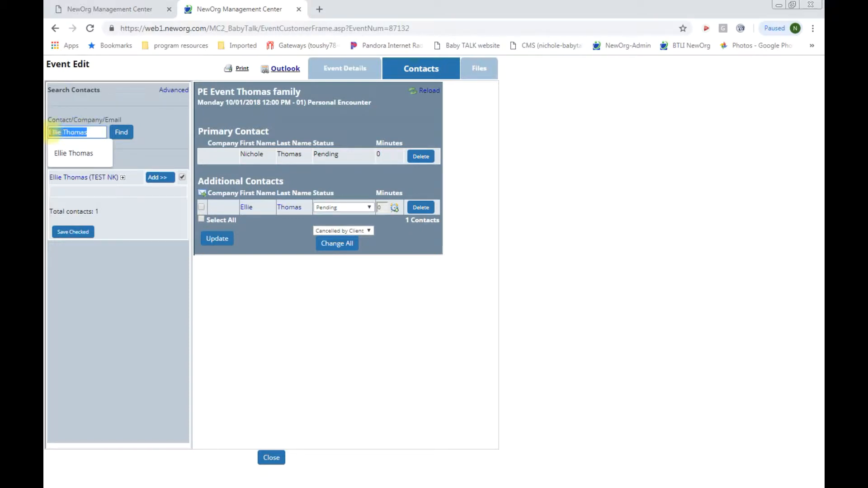
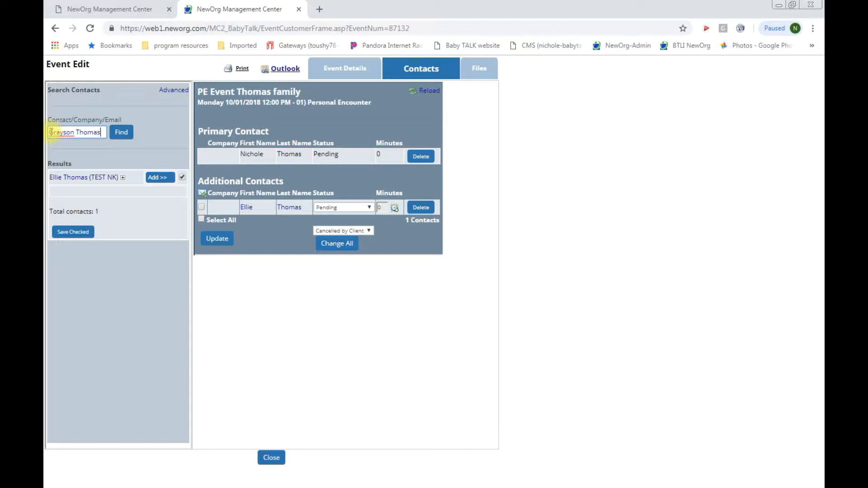
pyautogui.click(122, 132)
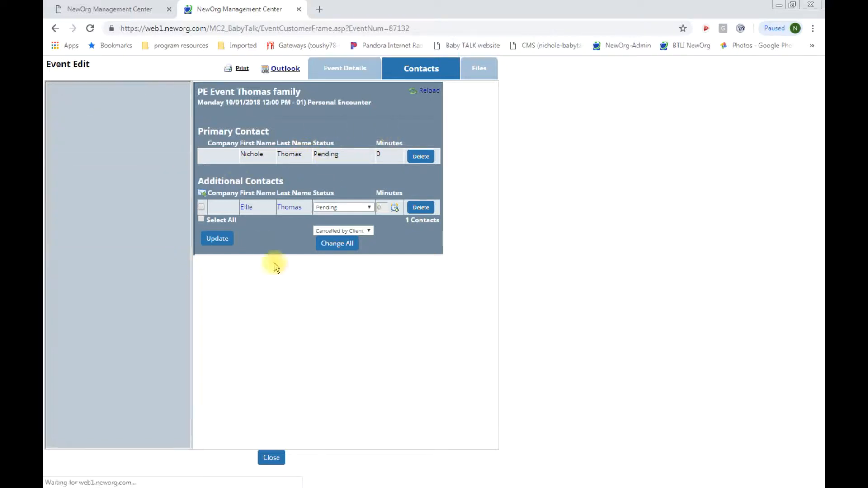
pyautogui.click(183, 177)
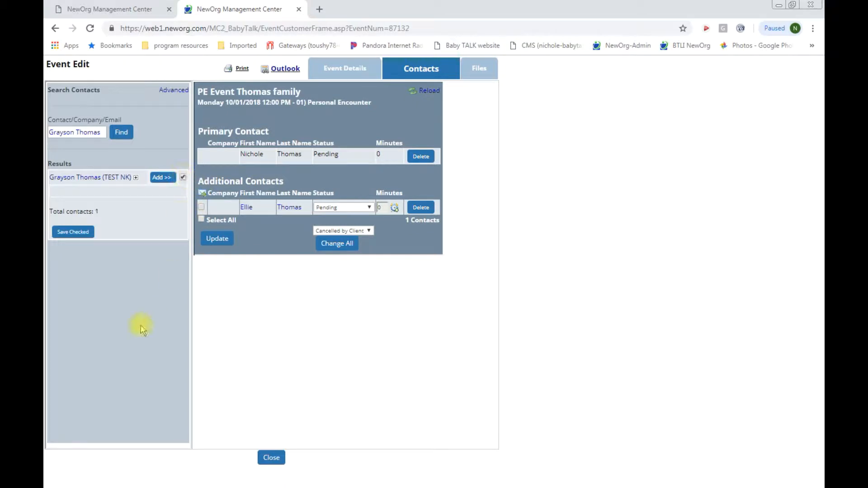
pyautogui.click(162, 177)
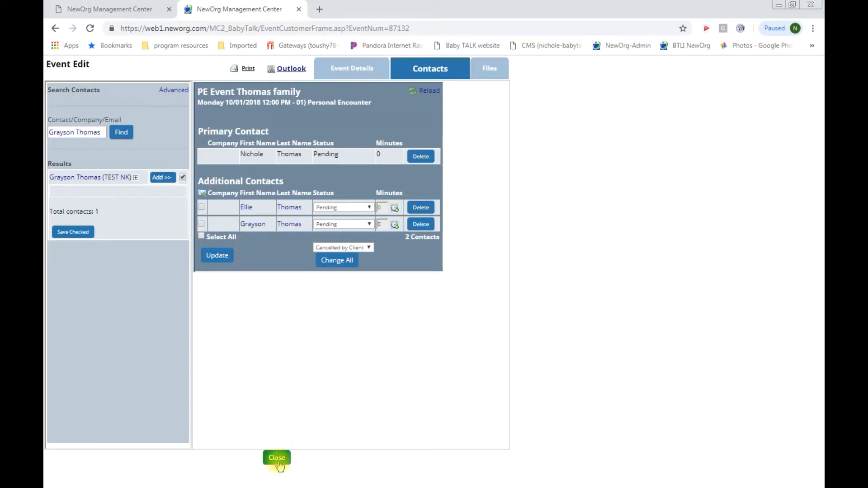
pyautogui.click(358, 68)
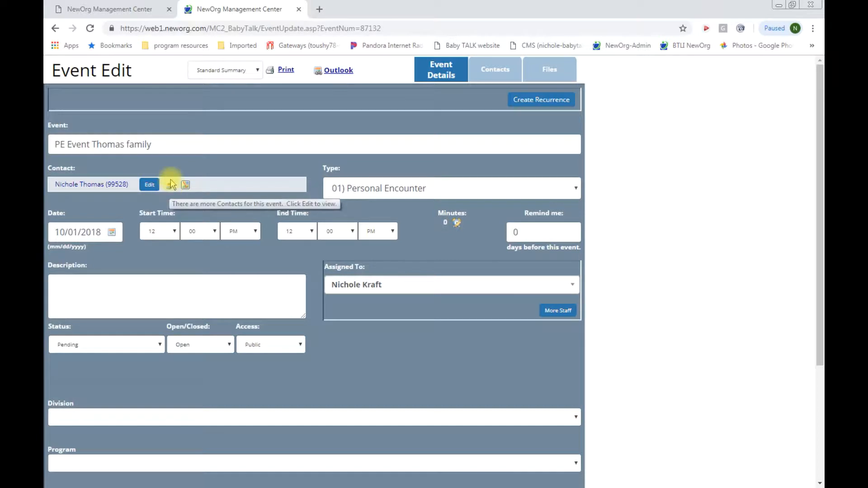
# Step: Create a blank Personal Encounter form from the event's Available Forms/Surveys
pyautogui.moveTo(173, 190)
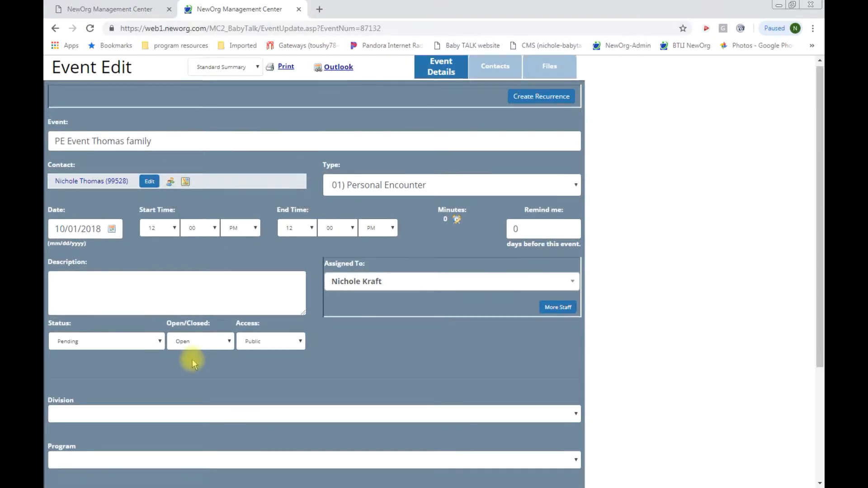
pyautogui.scroll(-3, 192, 360)
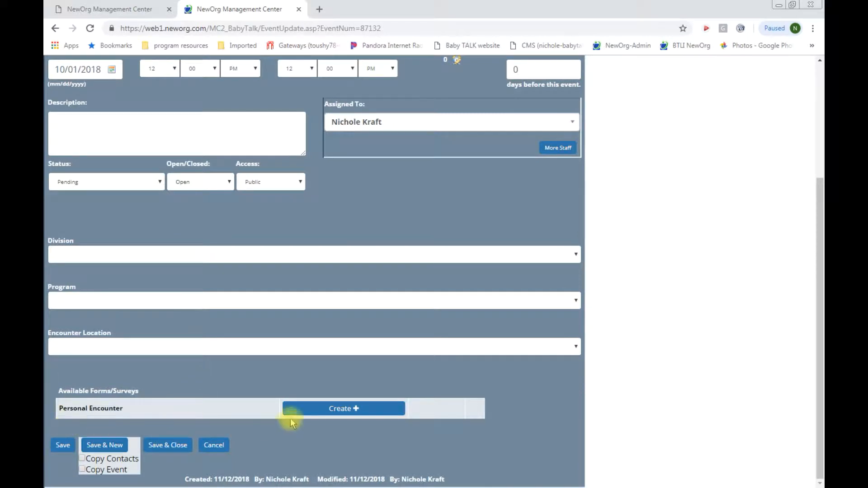
pyautogui.click(330, 409)
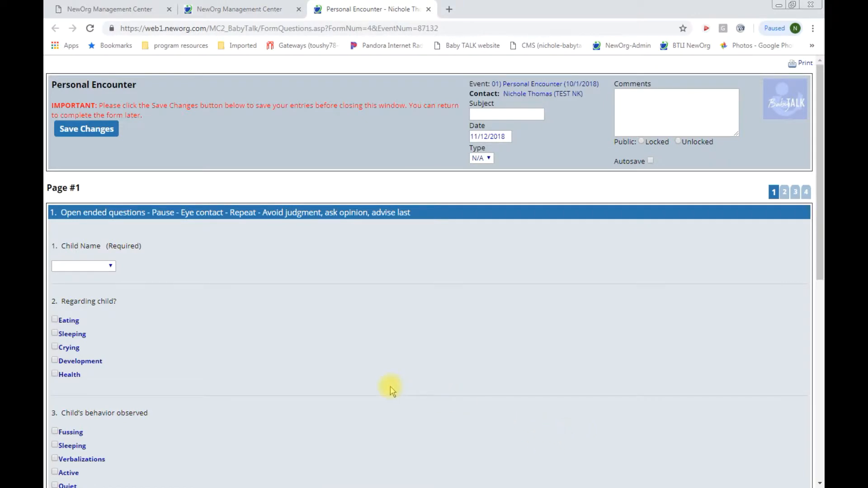
# Step: On page 1, choose the first child, check Eating and Fussing, and enter the 'testing forms' comment
pyautogui.click(111, 267)
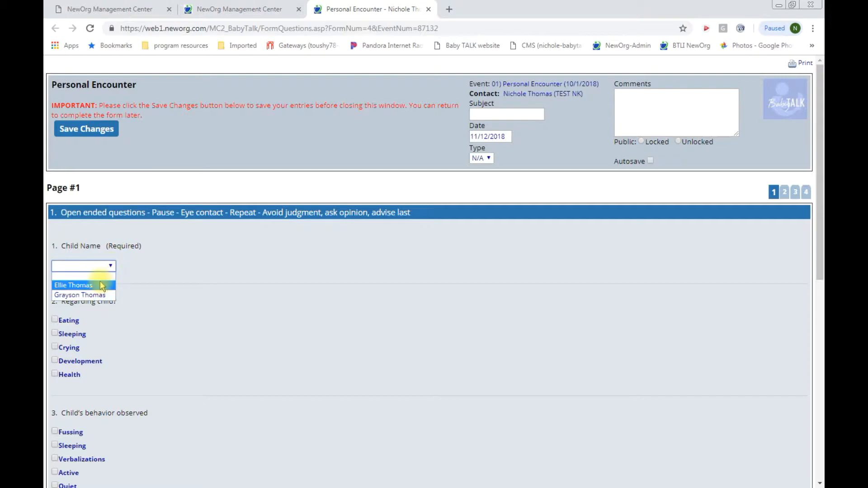
pyautogui.click(99, 284)
pyautogui.click(55, 320)
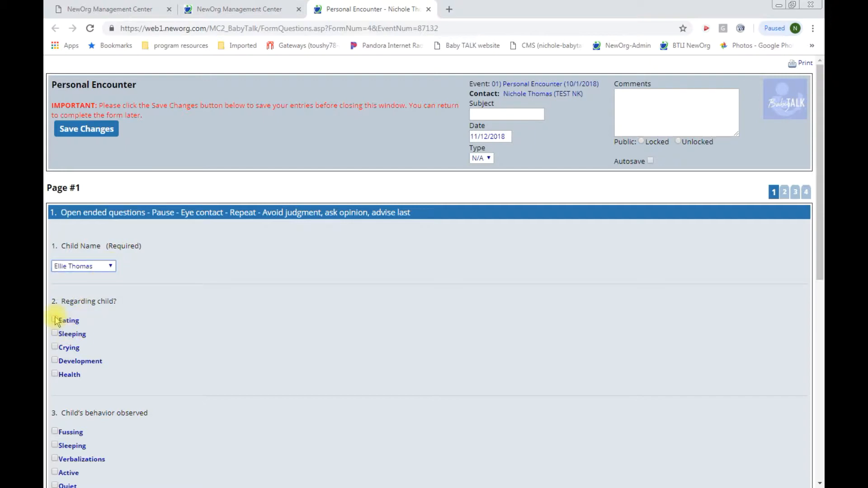
pyautogui.click(55, 431)
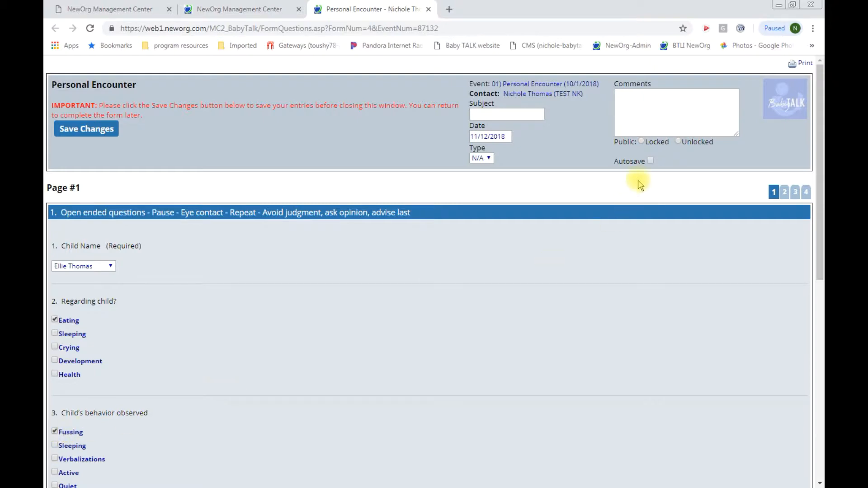
pyautogui.scroll(-5, 58, 323)
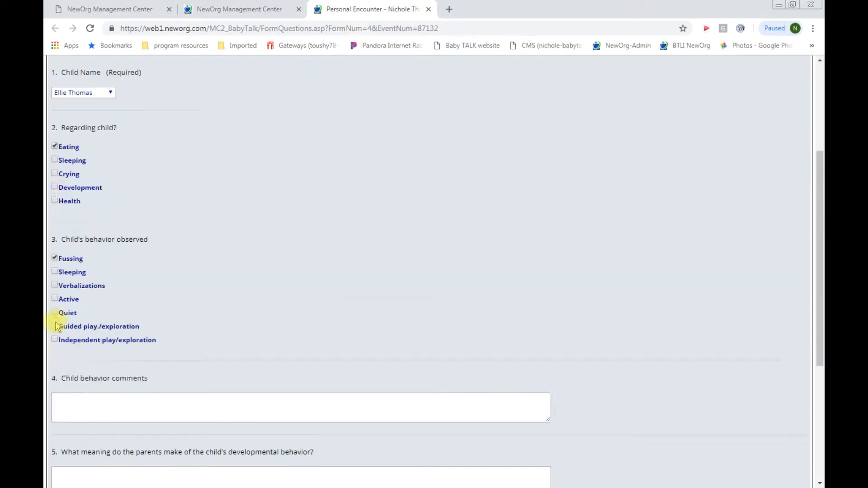
pyautogui.click(64, 357)
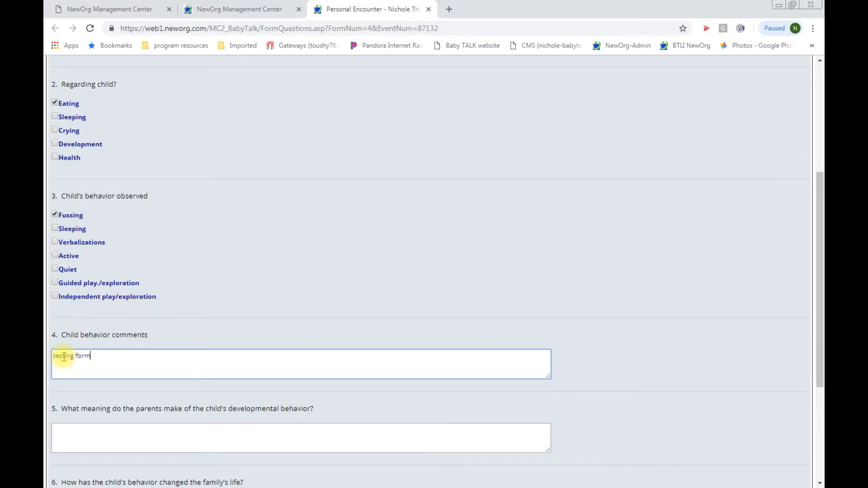
pyautogui.scroll(-4, 174, 360)
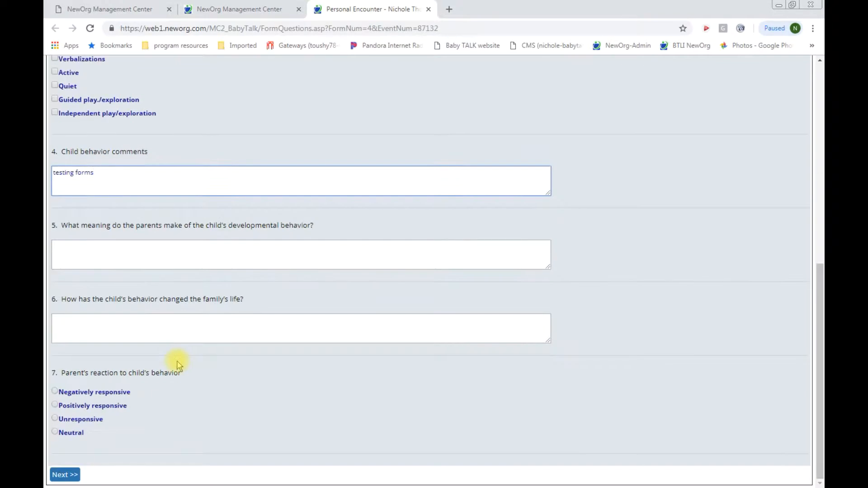
# Step: On page 2, score the interaction questions 0, then save and close the form
pyautogui.click(65, 476)
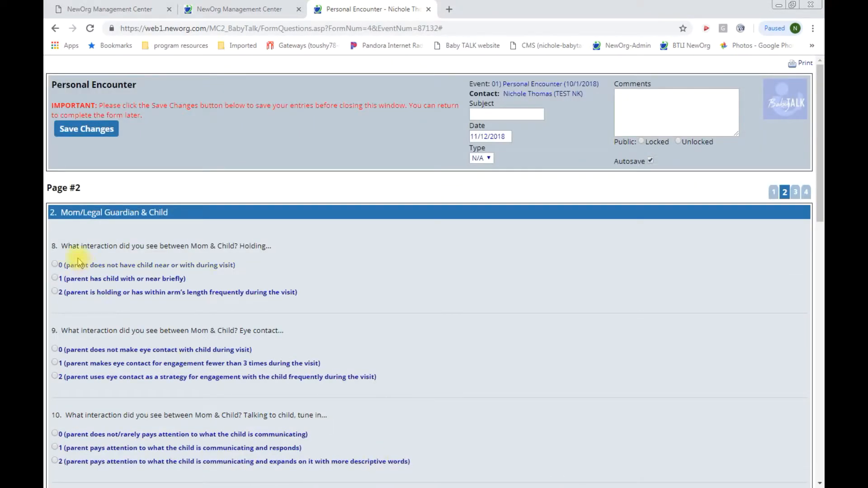
pyautogui.click(55, 350)
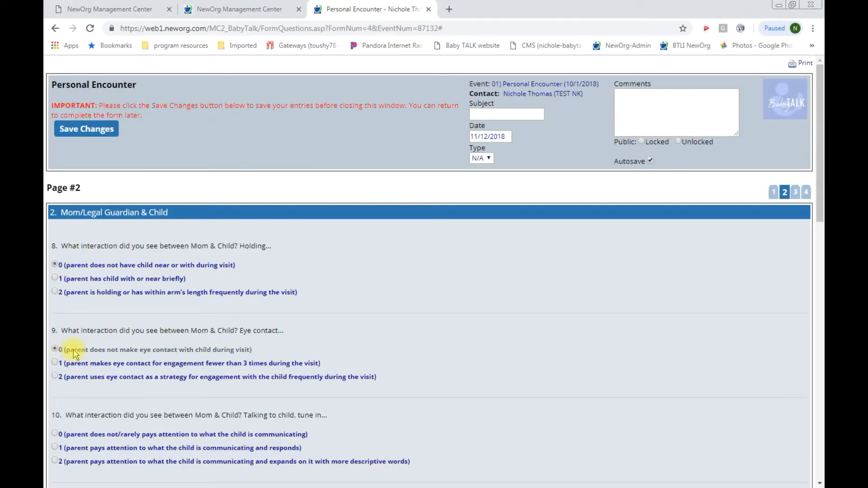
pyautogui.scroll(-5, 61, 317)
pyautogui.click(55, 217)
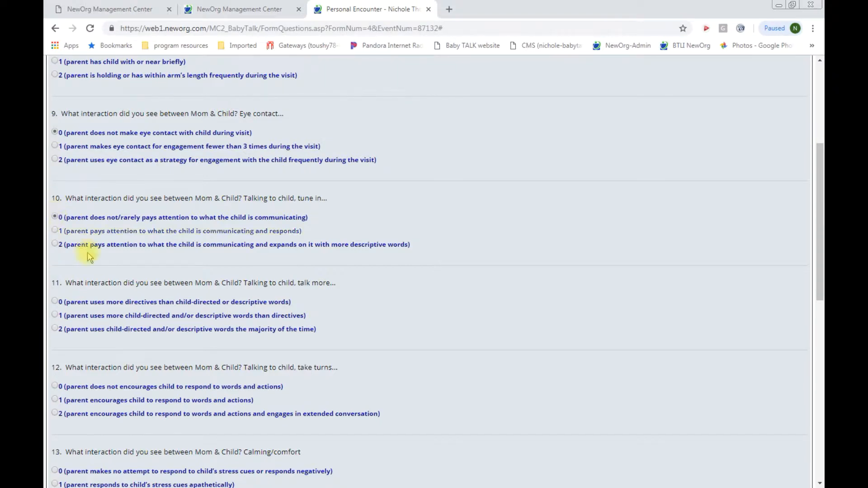
pyautogui.scroll(5, 86, 247)
pyautogui.click(87, 130)
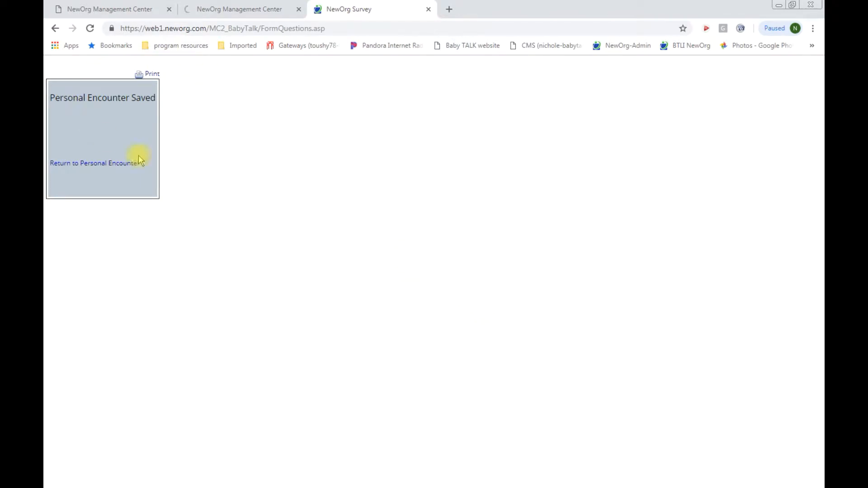
pyautogui.click(428, 10)
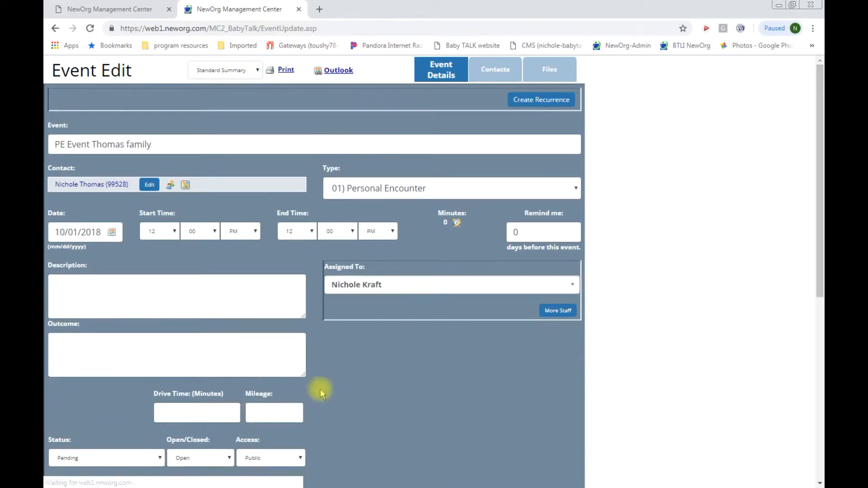
# Step: Copy the saved 11/12/2018 - (N/A Active) Personal Encounter form from Available Forms/Surveys
pyautogui.scroll(-5, 369, 374)
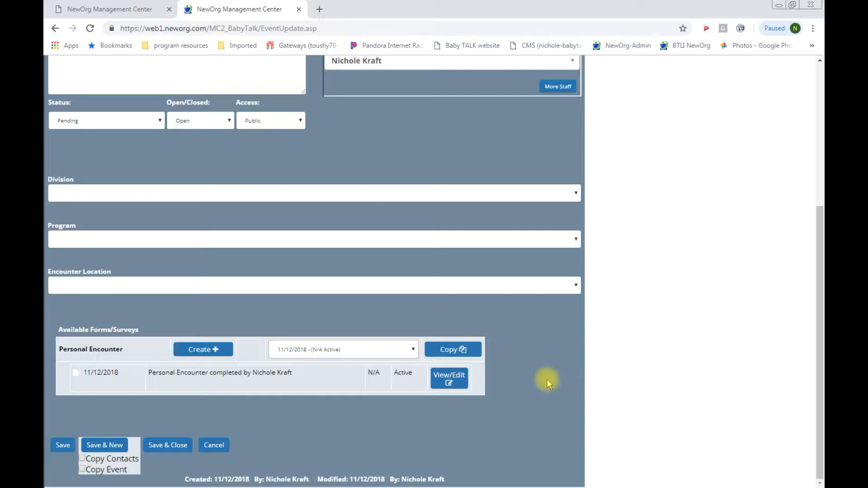
pyautogui.scroll(3, 548, 379)
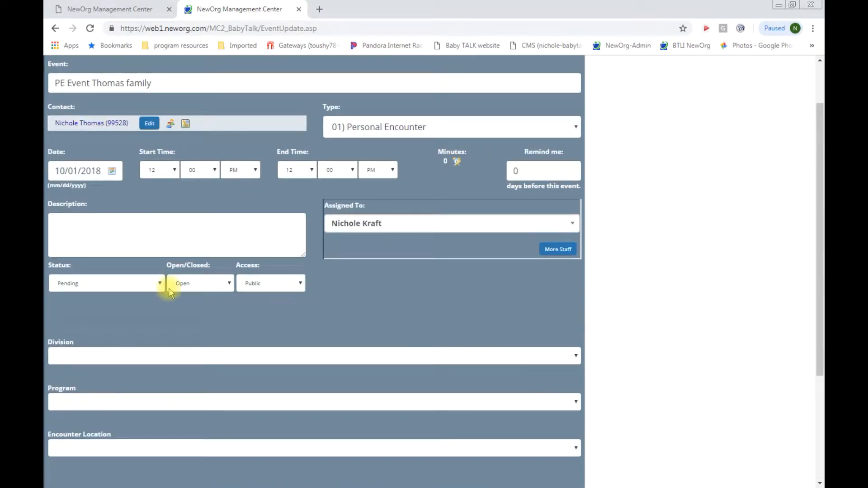
pyautogui.scroll(-3, 181, 248)
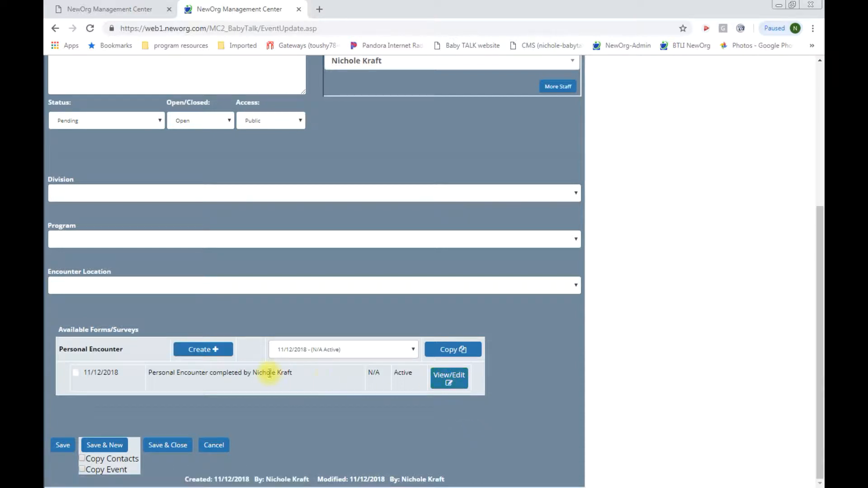
pyautogui.click(413, 351)
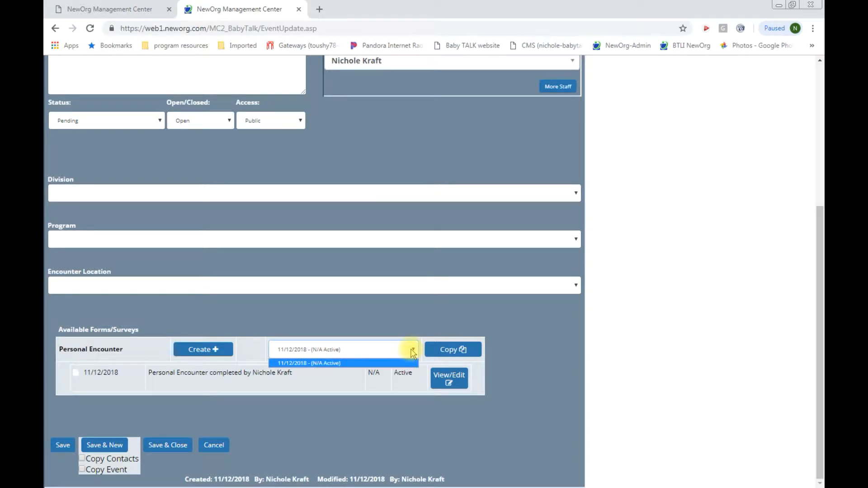
pyautogui.click(328, 363)
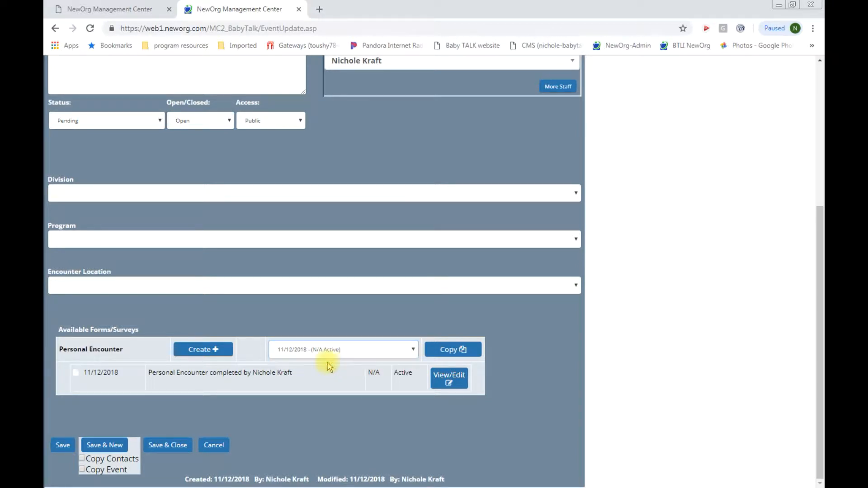
pyautogui.click(466, 351)
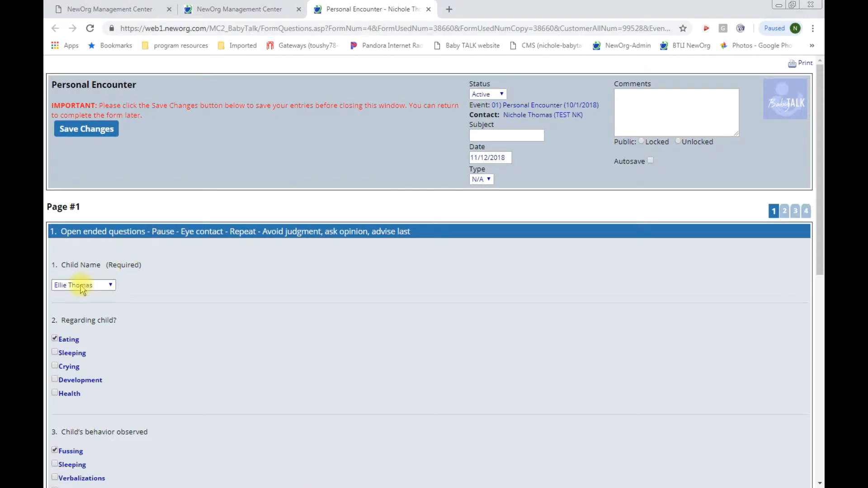
# Step: Switch Child Name to the second child, enable Autosave, and check Sleeping, Crying, Development and Health
pyautogui.click(111, 285)
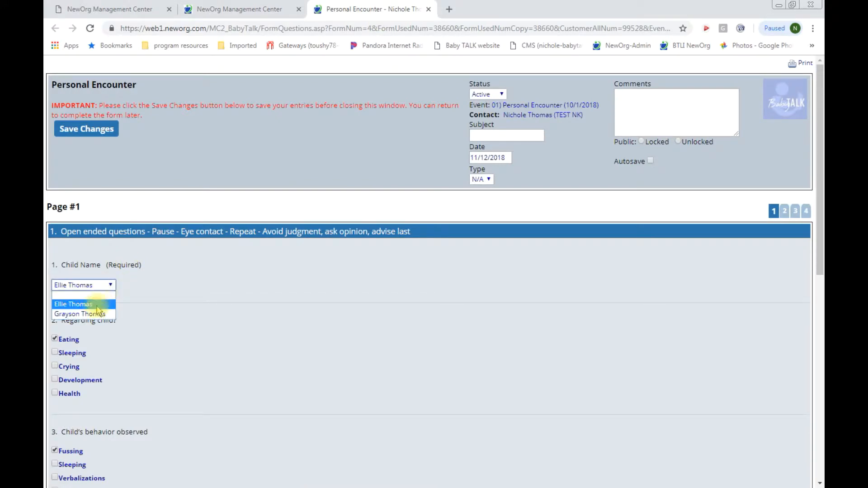
pyautogui.click(75, 312)
pyautogui.click(650, 161)
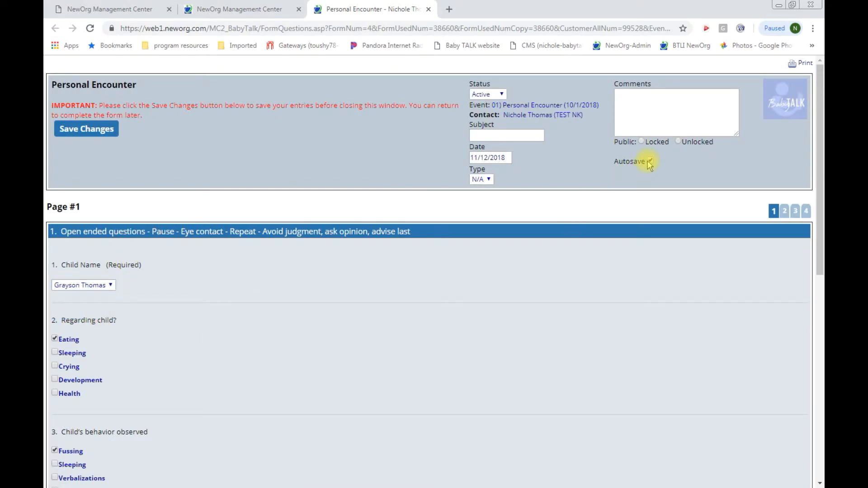
pyautogui.click(55, 352)
pyautogui.click(55, 366)
pyautogui.click(55, 379)
pyautogui.click(54, 393)
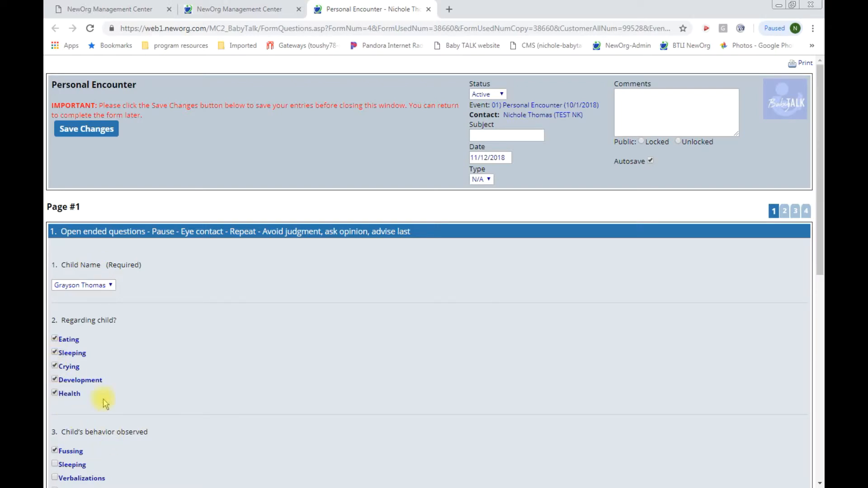
# Step: Record Sleeping and Verbalizations as behaviors, add the second child's name to the comment, and save
pyautogui.scroll(-2, 90, 398)
pyautogui.click(54, 356)
pyautogui.click(54, 369)
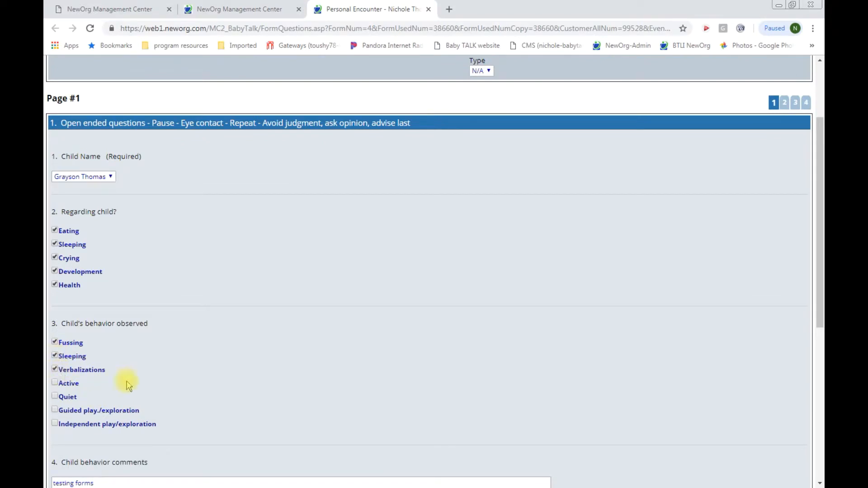
pyautogui.scroll(-6, 136, 384)
pyautogui.click(103, 175)
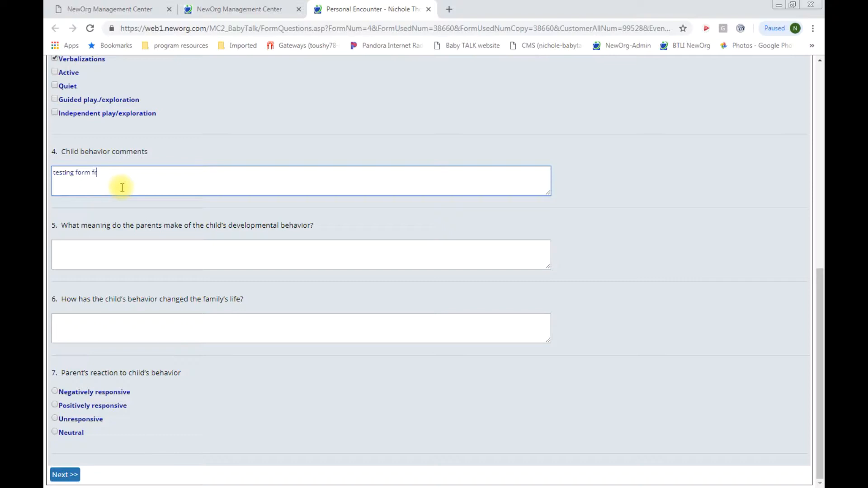
pyautogui.write('Grayson')
pyautogui.scroll(8, 210, 186)
pyautogui.scroll(1, 210, 185)
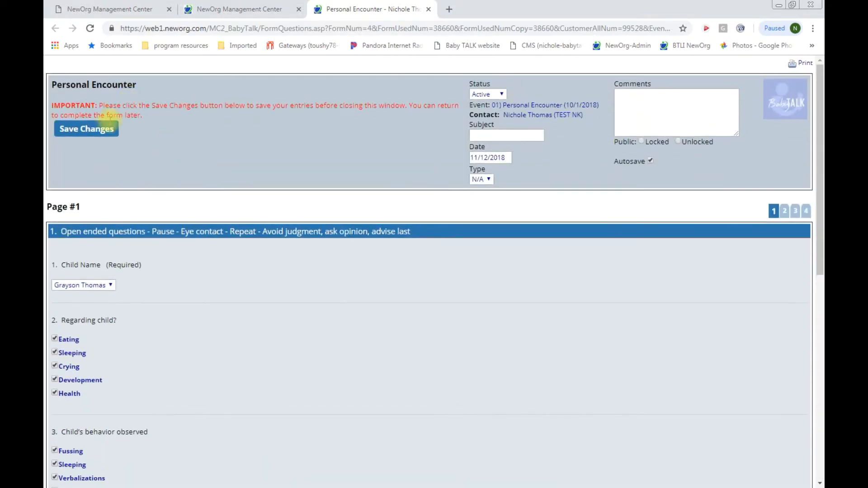
pyautogui.click(93, 131)
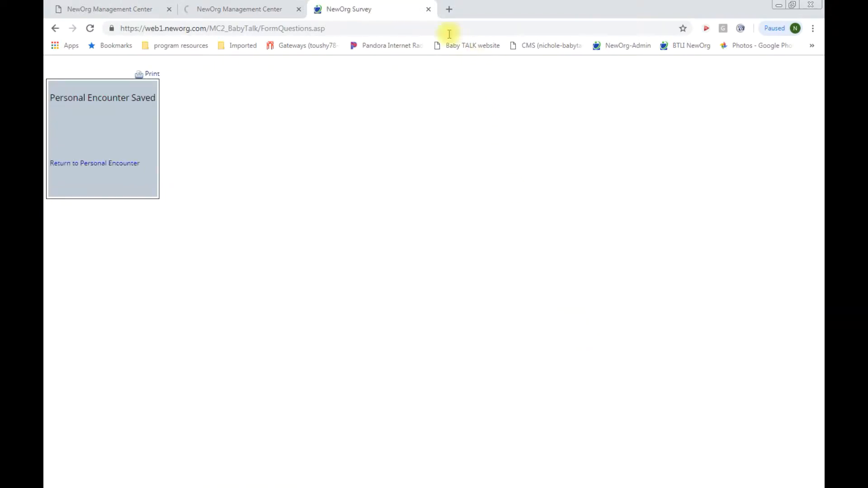
# Step: Close the copied form and save the event's current details
pyautogui.click(429, 10)
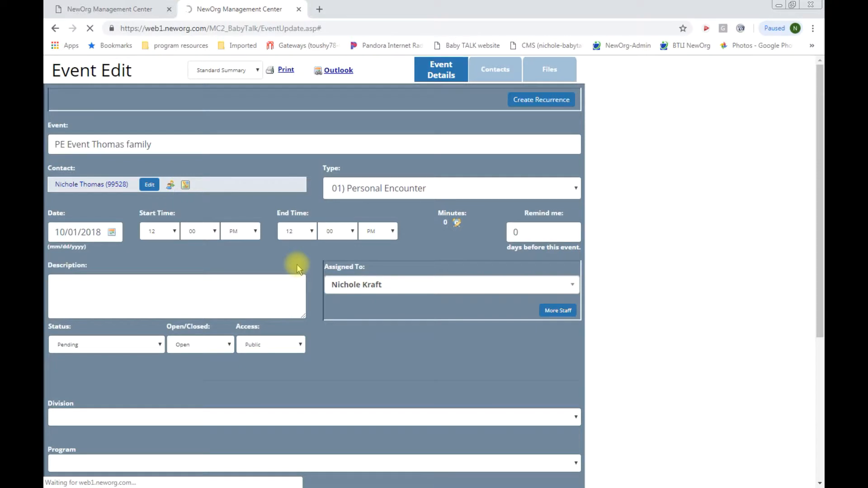
pyautogui.scroll(-5, 297, 267)
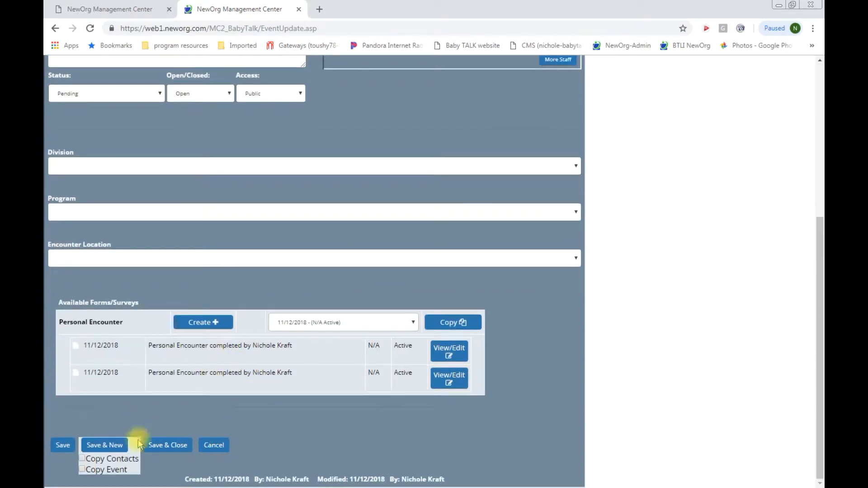
pyautogui.click(61, 449)
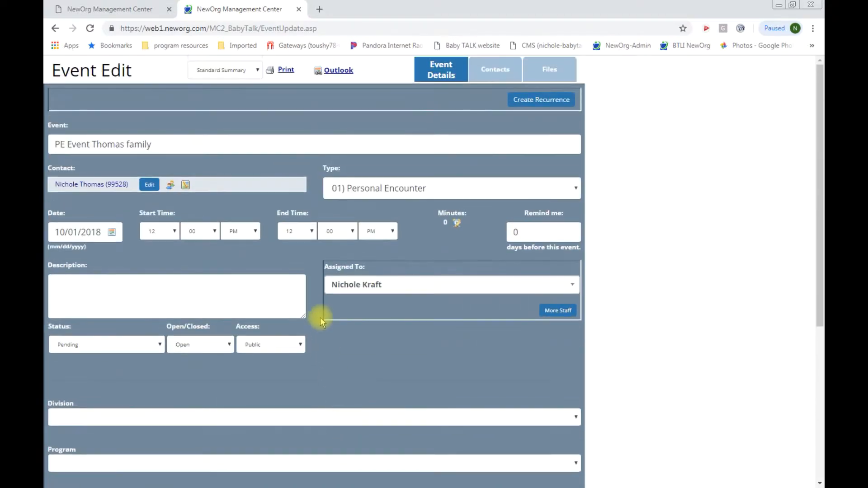
# Step: Set status Complete, division Home Visiting, program Prevention Initiative, location In the home, then Save & Close
pyautogui.scroll(-1, 317, 319)
pyautogui.click(159, 289)
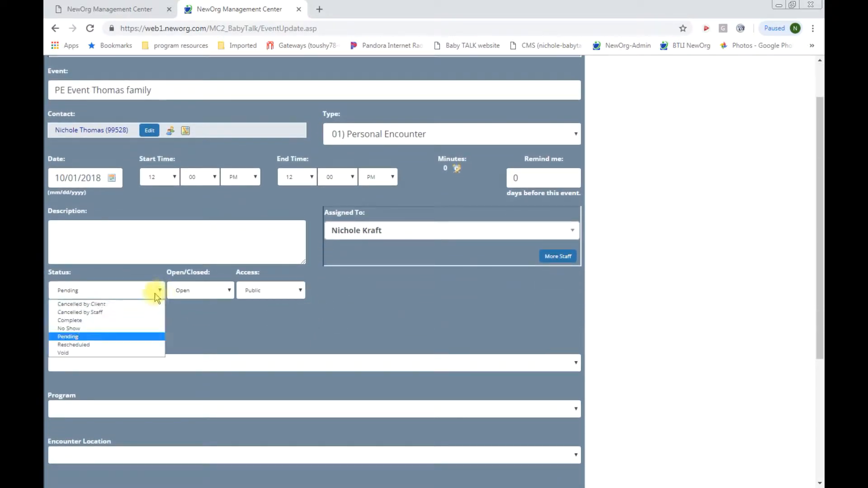
pyautogui.click(129, 322)
pyautogui.scroll(-3, 145, 345)
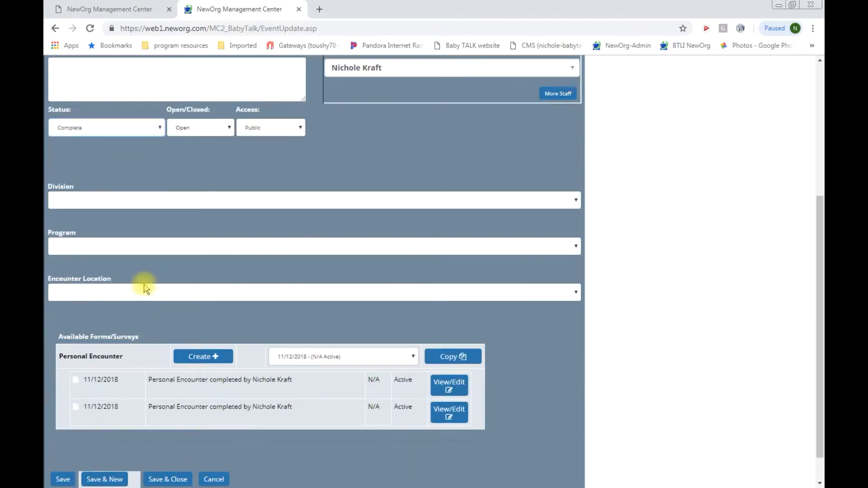
pyautogui.click(142, 200)
pyautogui.click(141, 237)
pyautogui.click(141, 245)
pyautogui.click(139, 268)
pyautogui.click(123, 293)
pyautogui.click(121, 311)
pyautogui.scroll(-1, 248, 435)
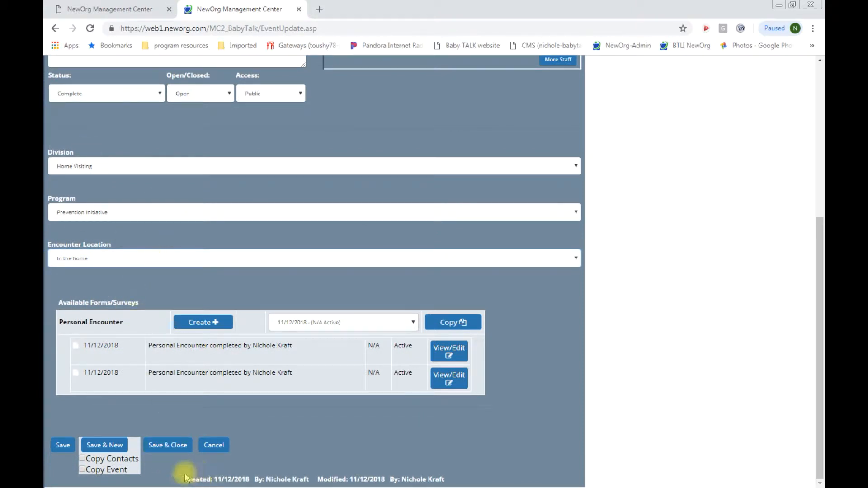
pyautogui.click(177, 447)
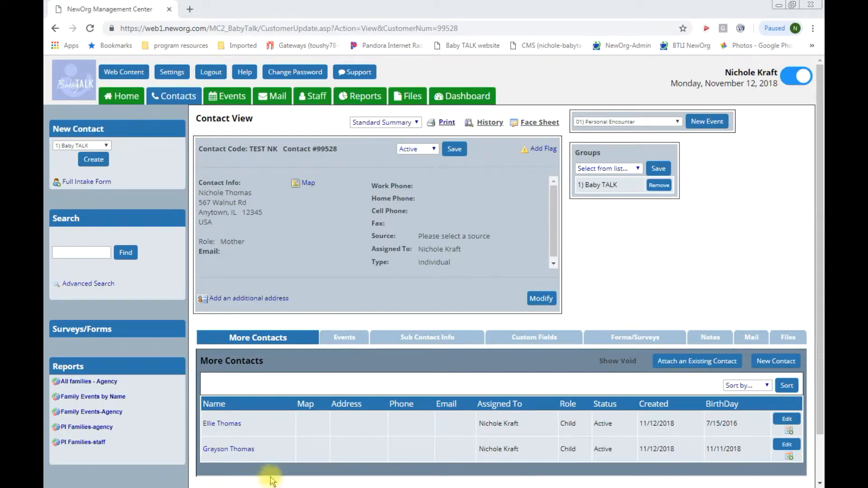
# Step: Show the contact's Events list with the 10/01/2018 Personal Encounter marked Complete
pyautogui.click(354, 343)
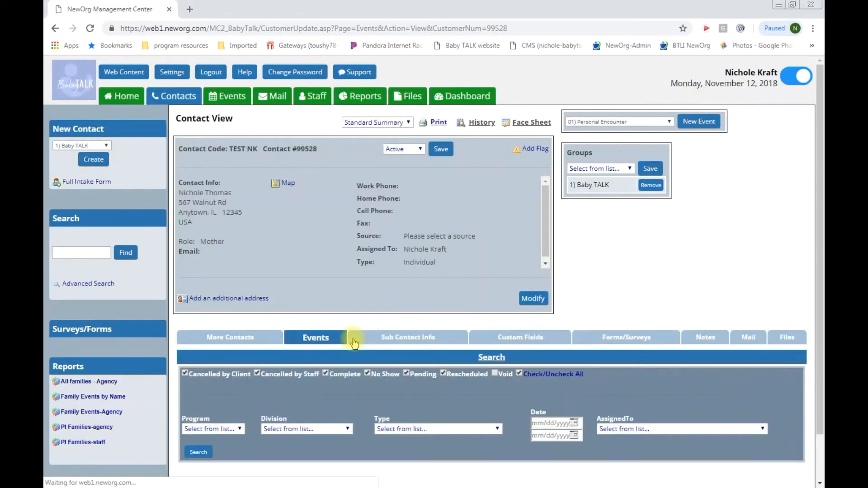
pyautogui.scroll(-2, 381, 426)
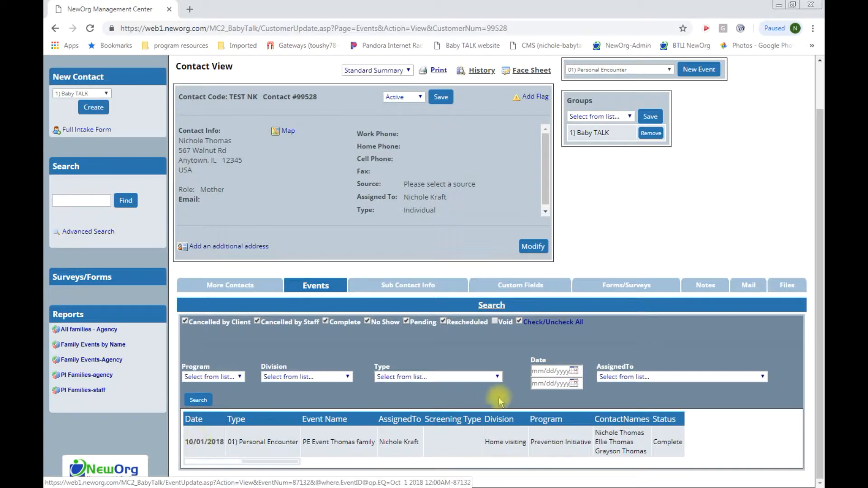
pyautogui.scroll(1, 498, 400)
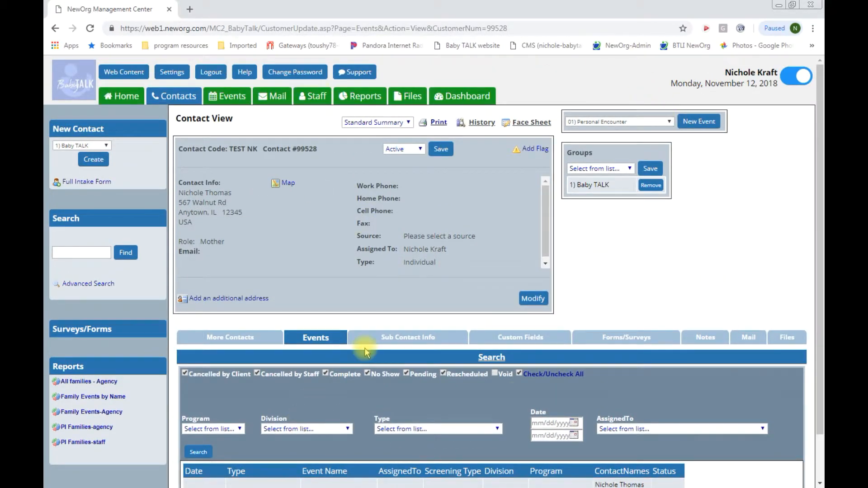
pyautogui.scroll(-1, 365, 352)
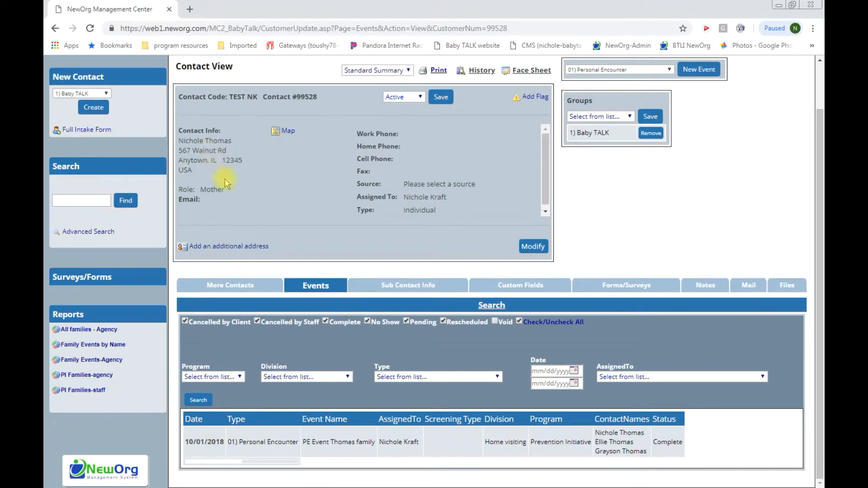
# Step: Copy the 10/01/2018 event via Save & New with Copy Contacts and Copy Event checked
pyautogui.click(203, 446)
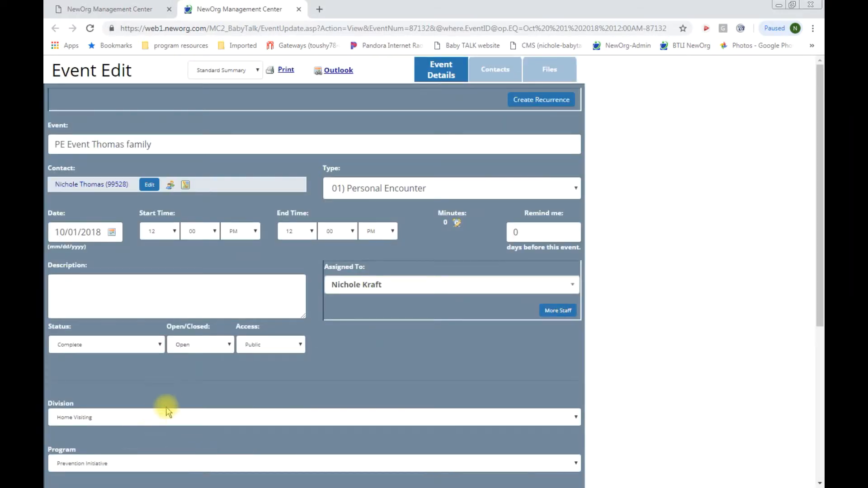
pyautogui.scroll(-5, 170, 404)
pyautogui.scroll(-1, 170, 404)
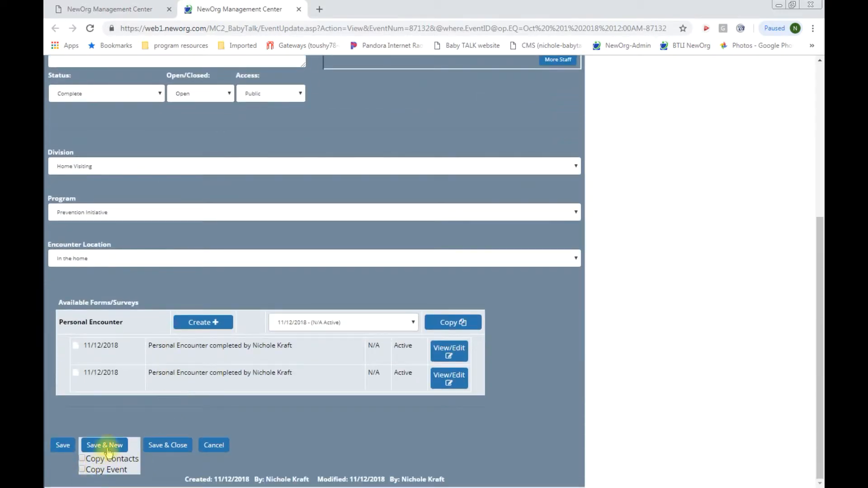
pyautogui.click(82, 458)
pyautogui.click(83, 470)
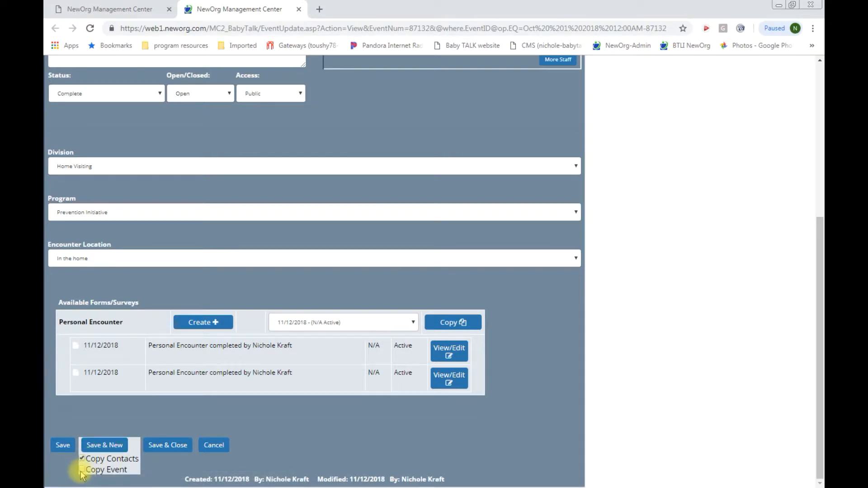
pyautogui.click(147, 447)
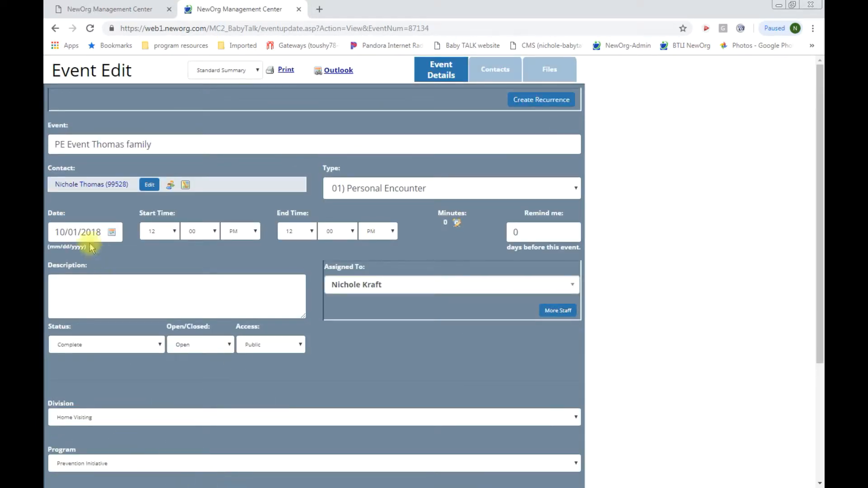
# Step: Change the copied event's date to 10/15/2018
pyautogui.click(77, 233)
pyautogui.press('BackSpace')
pyautogui.press('BackSpace')
pyautogui.write('15')
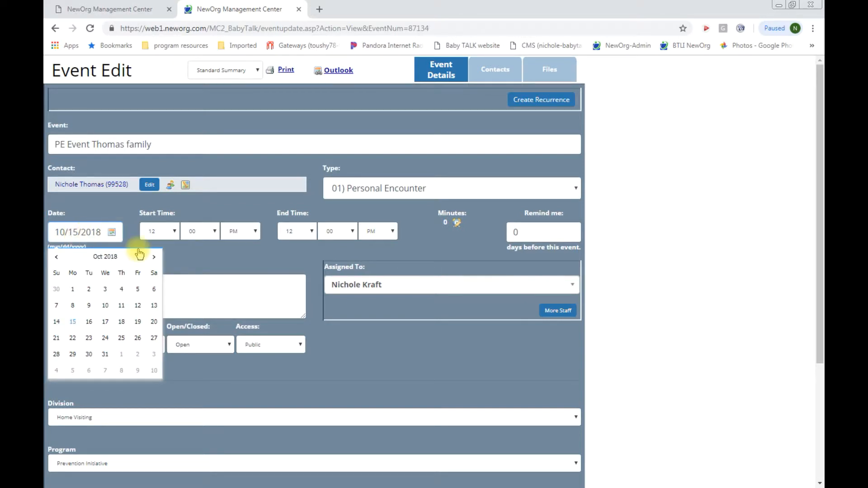
pyautogui.click(231, 306)
# Step: Append #2 to the end of the copied event's name
pyautogui.scroll(-3, 231, 307)
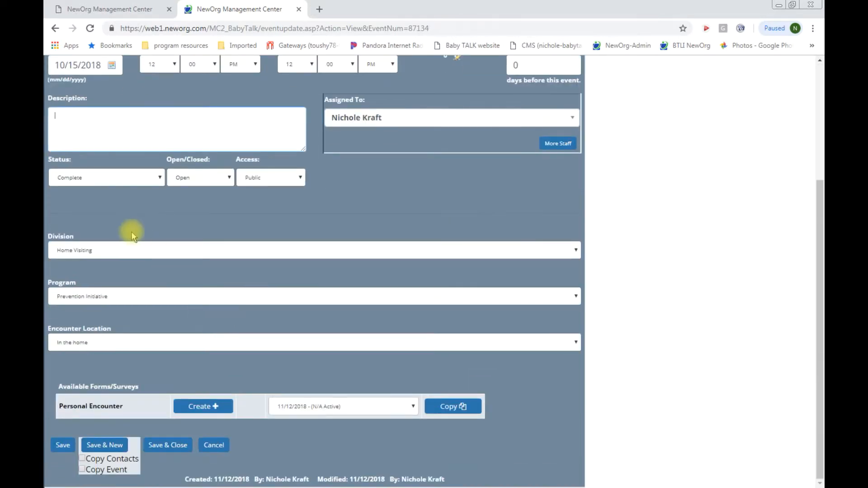
pyautogui.scroll(3, 138, 253)
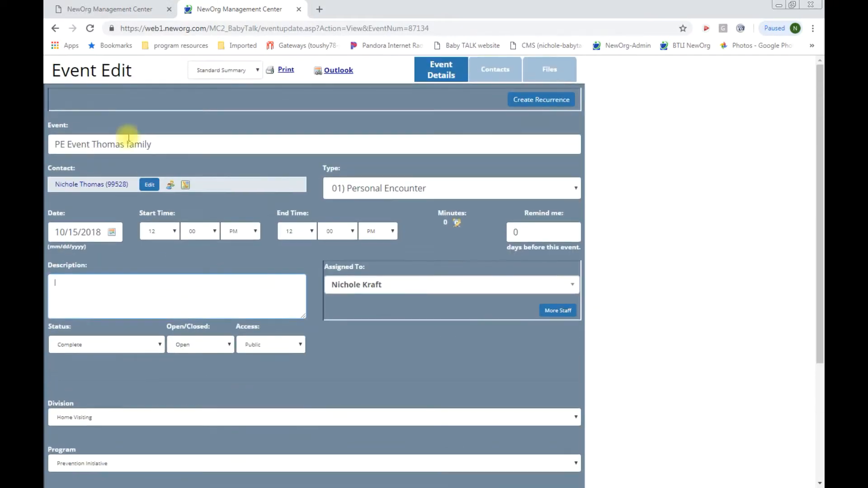
pyautogui.click(162, 145)
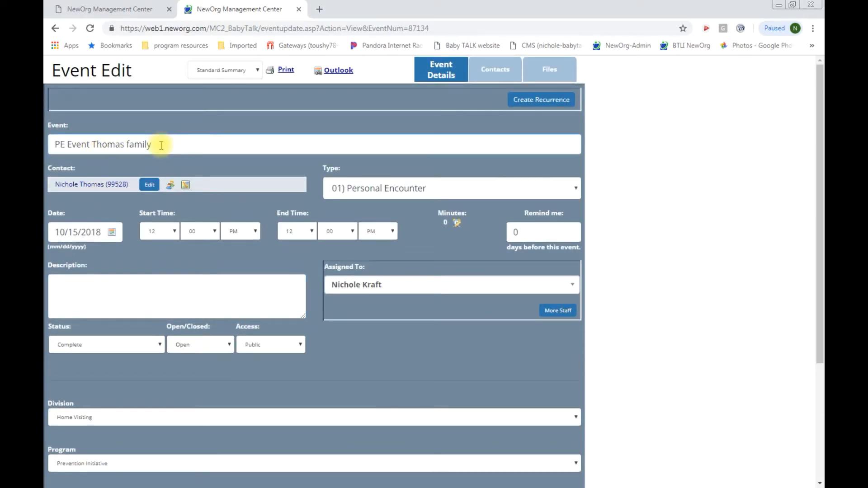
pyautogui.write('#1')
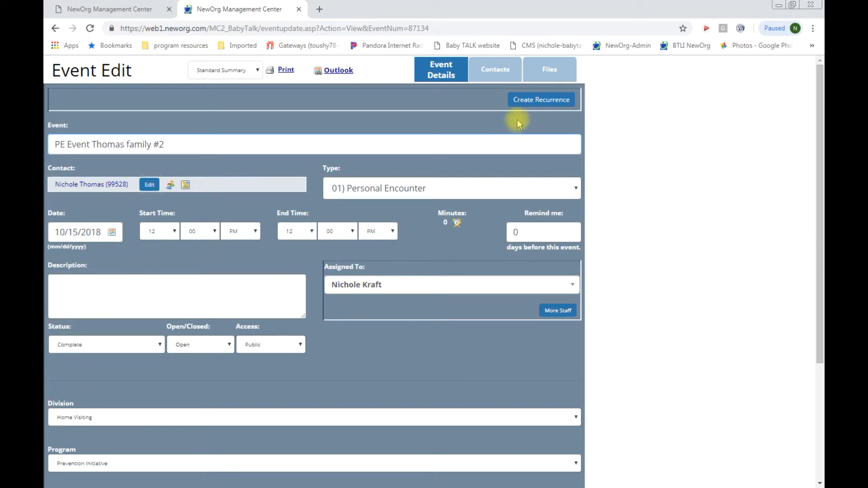
# Step: Copy the second 11/12/2018 Personal Encounter form from Available Forms/Surveys into this event
pyautogui.click(102, 300)
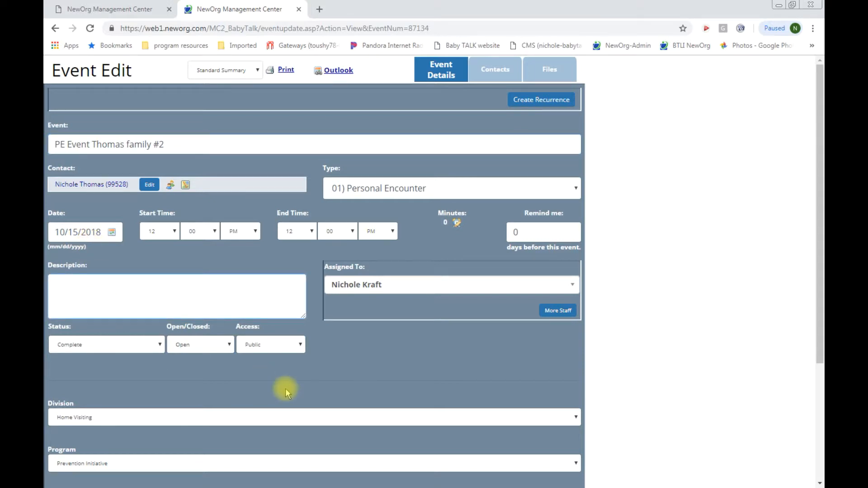
pyautogui.scroll(-3, 286, 389)
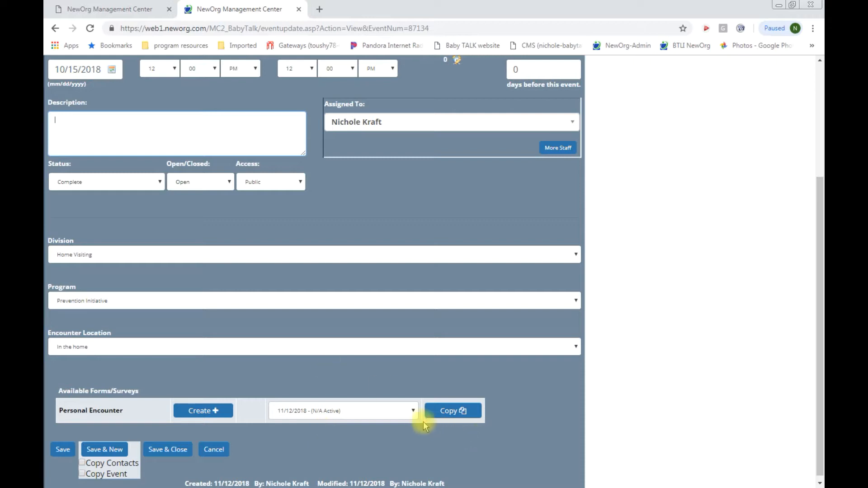
pyautogui.click(410, 412)
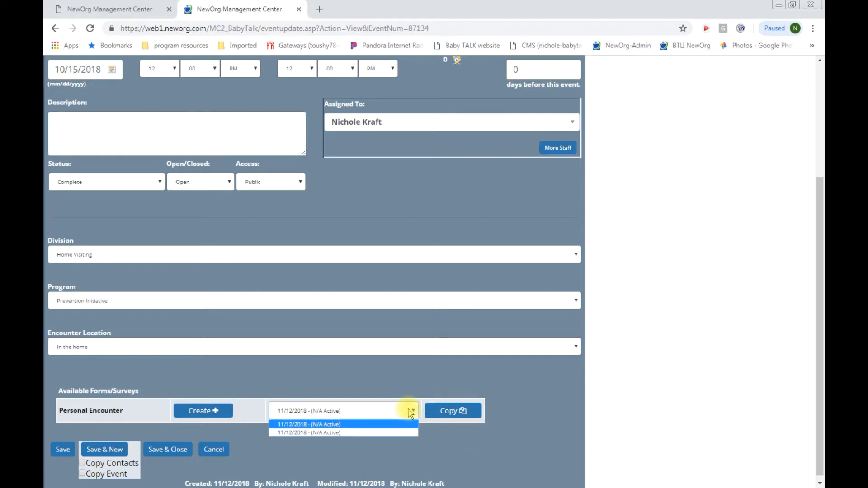
pyautogui.click(299, 433)
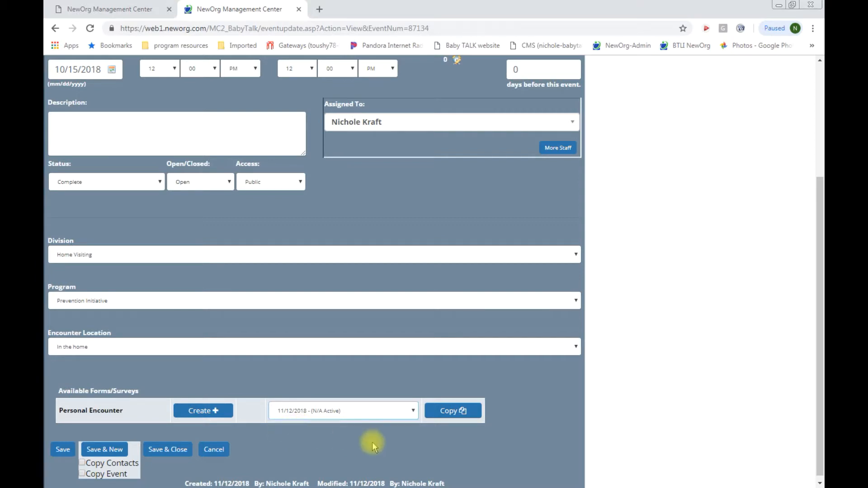
pyautogui.click(461, 412)
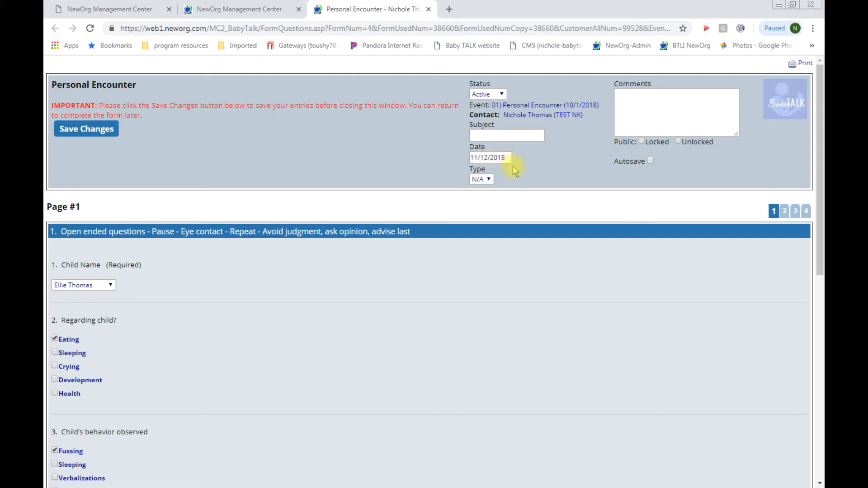
# Step: Set the copied form's date to 10/15/2018 and turn on Autosave
pyautogui.moveTo(509, 156); pyautogui.dragTo(471, 158)
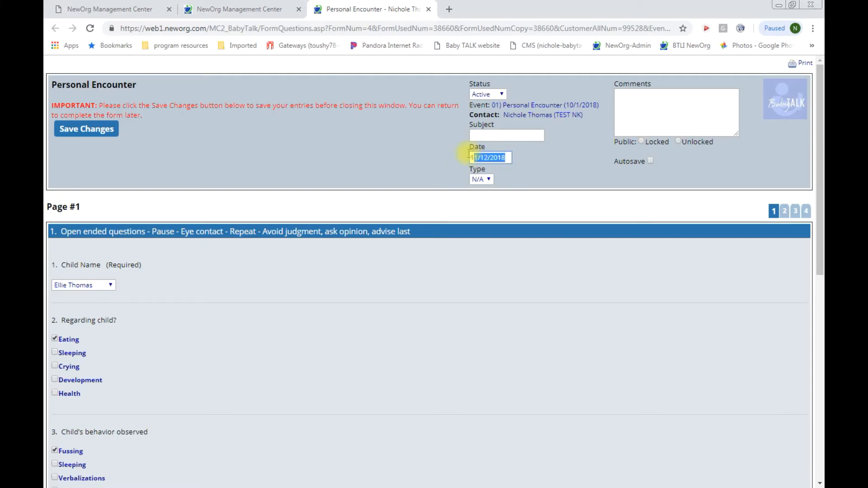
pyautogui.write('10/')
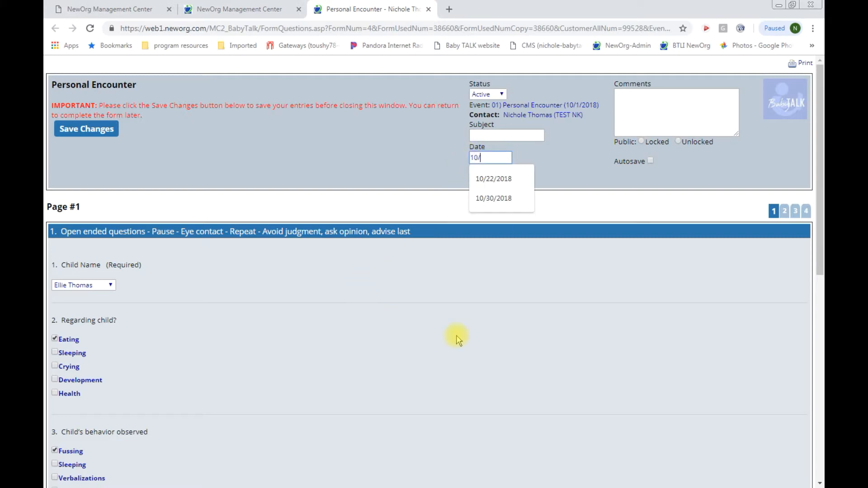
pyautogui.write('30/2018')
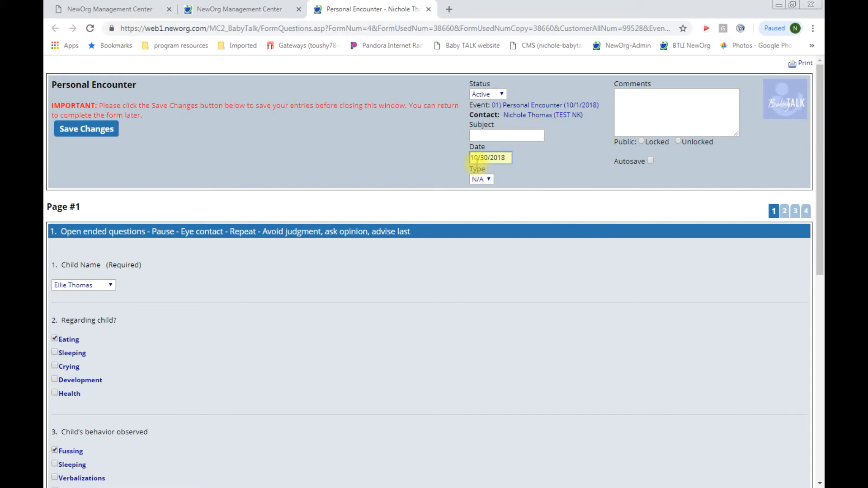
pyautogui.click(485, 158)
pyautogui.press('BackSpace')
pyautogui.press('BackSpace')
pyautogui.write('15')
pyautogui.click(651, 161)
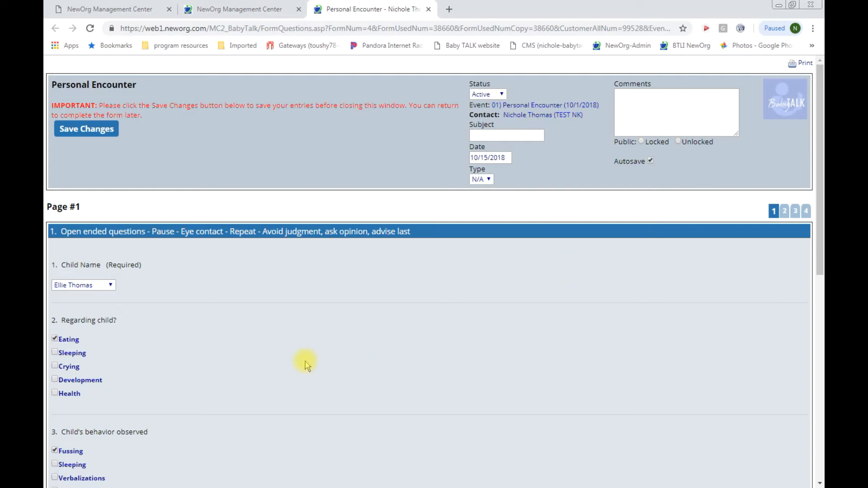
# Step: Choose the first listed child, extend the question 4 behavior comment with the child's name, and save the form
pyautogui.click(110, 285)
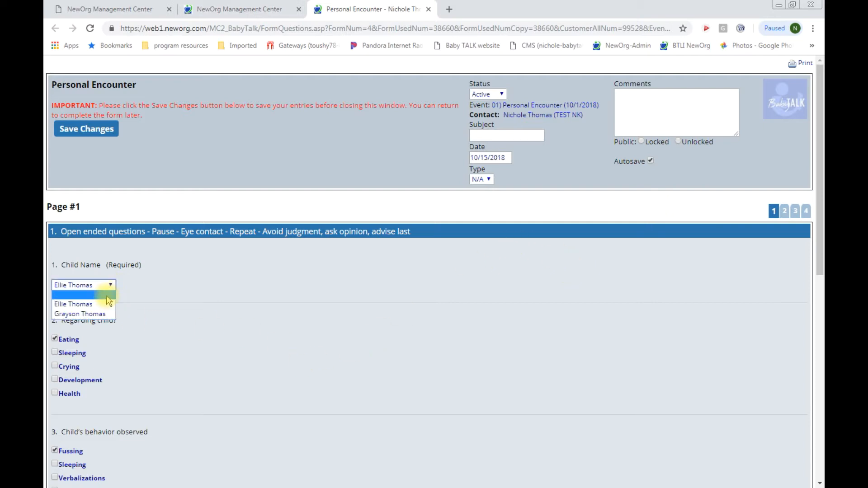
pyautogui.click(104, 304)
pyautogui.scroll(-3, 227, 382)
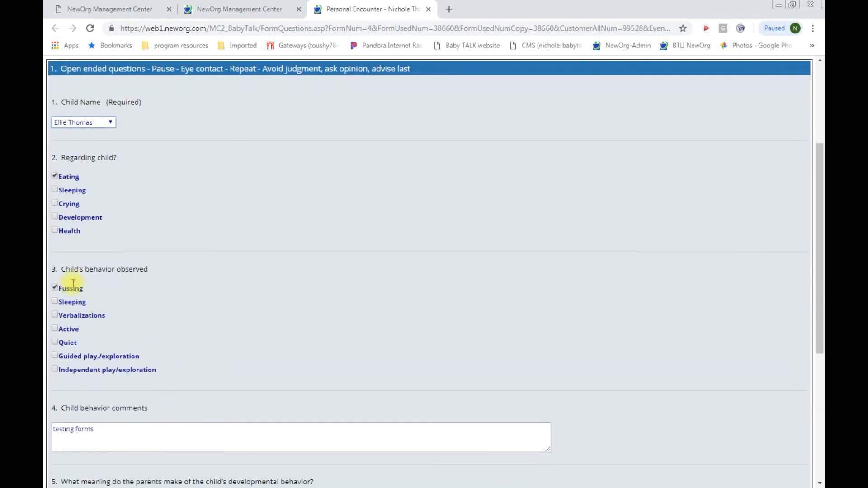
pyautogui.scroll(-3, 184, 355)
pyautogui.click(112, 261)
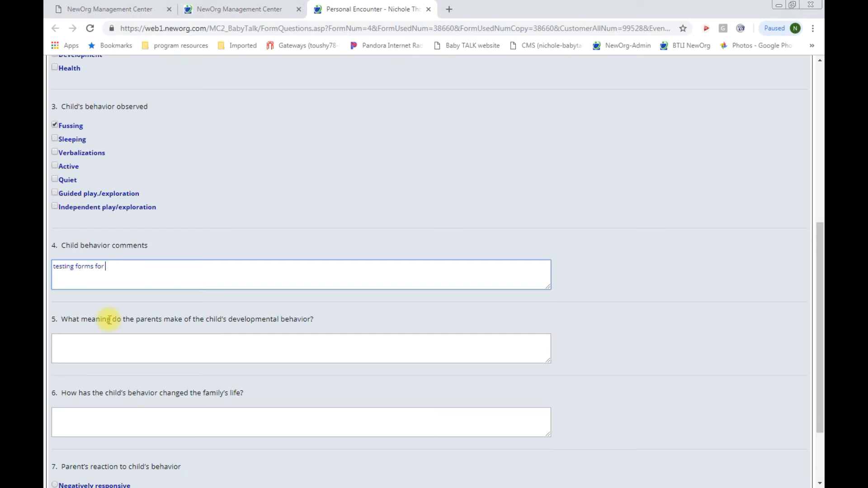
pyautogui.write('for Ellie ')
pyautogui.write('nuy')
pyautogui.scroll(7, 109, 319)
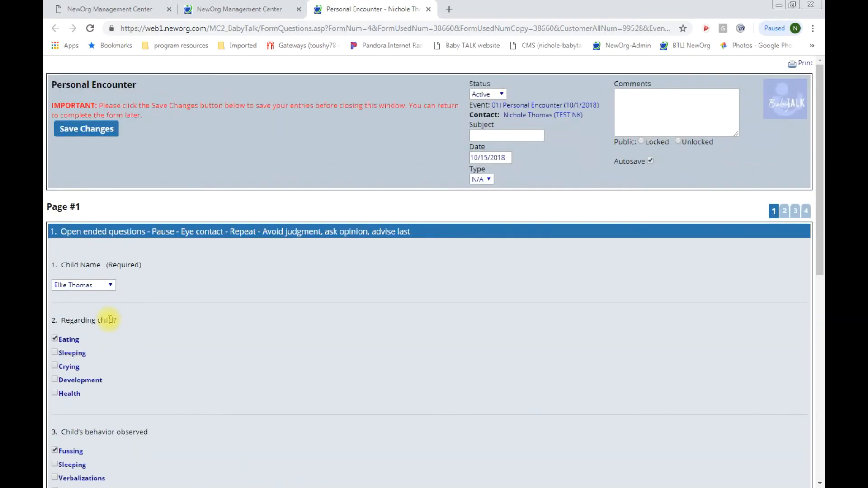
pyautogui.click(87, 130)
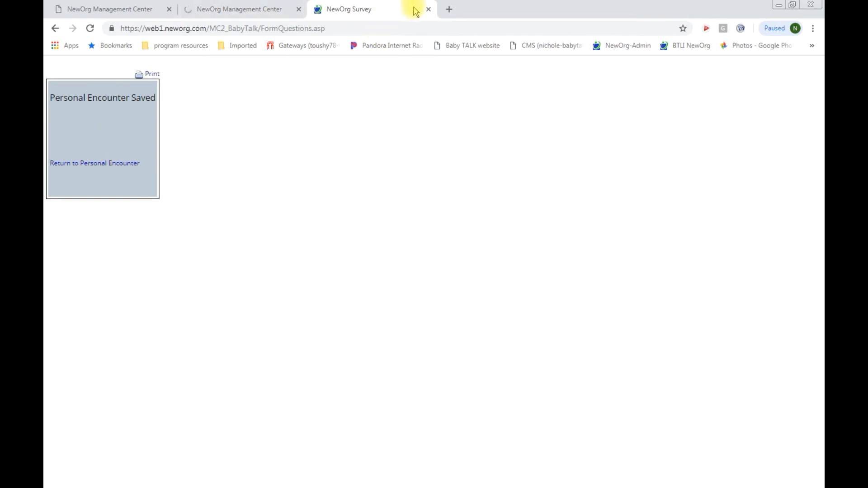
pyautogui.click(429, 9)
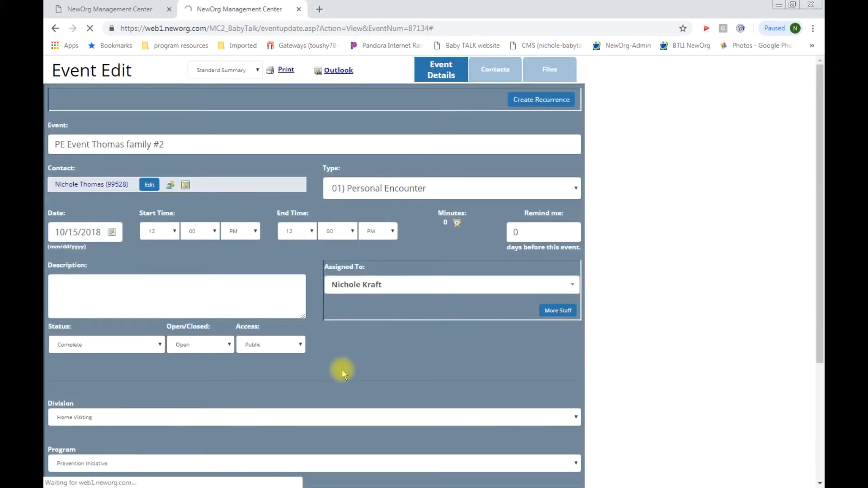
# Step: Check the event date and the new 10/15/2018 form row, then save and close the #2 event
pyautogui.scroll(-4, 342, 370)
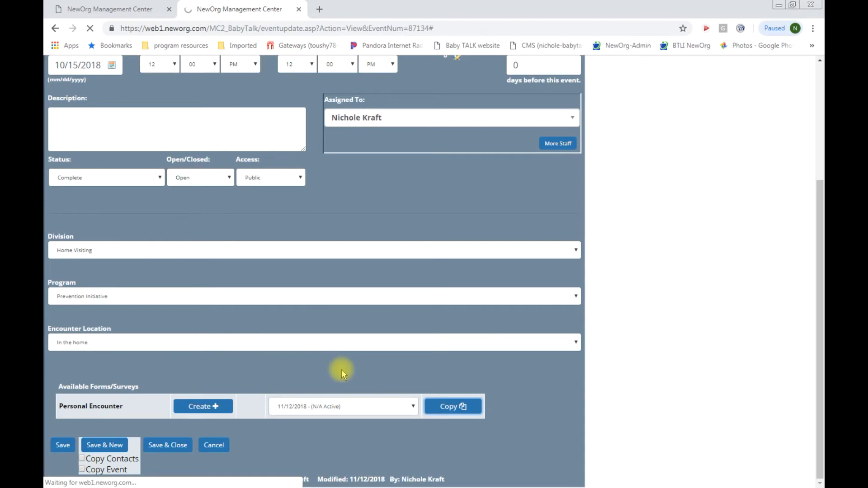
pyautogui.scroll(-5, 335, 387)
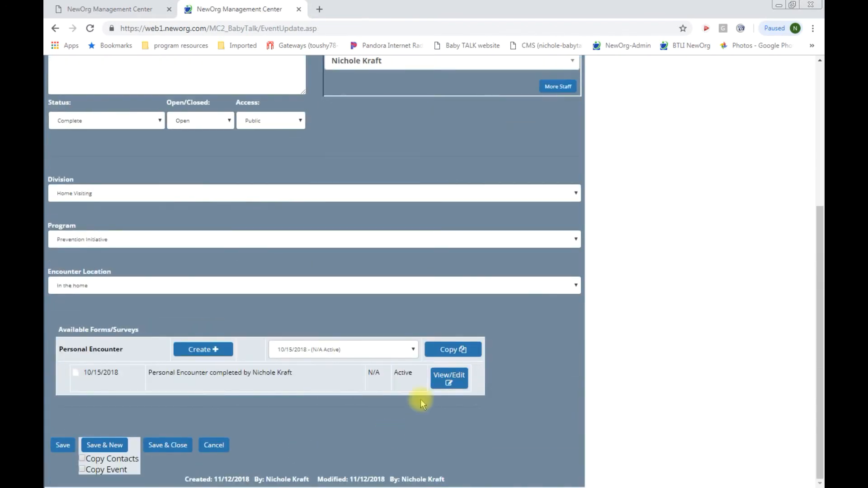
pyautogui.scroll(5, 246, 384)
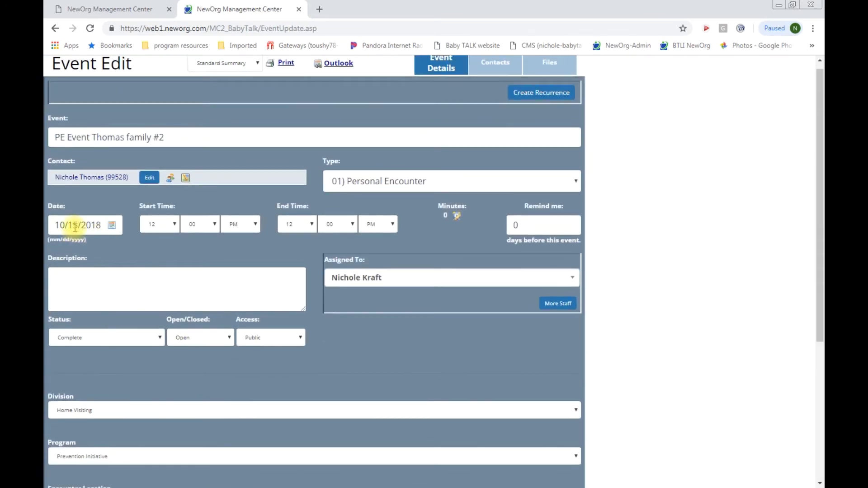
pyautogui.click(74, 228)
pyautogui.scroll(-2, 281, 350)
pyautogui.scroll(-3, 282, 348)
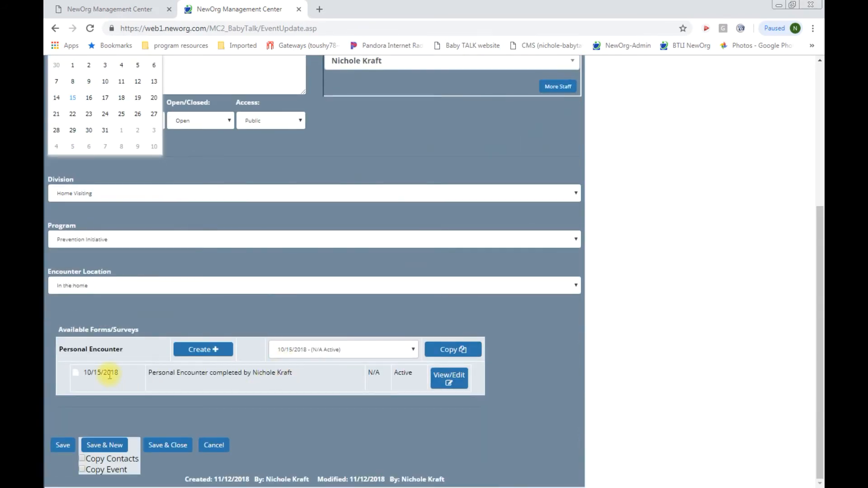
pyautogui.click(411, 350)
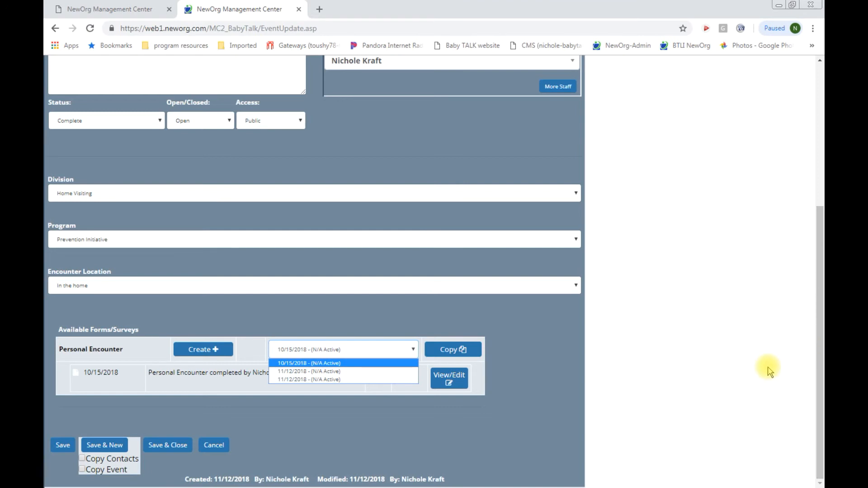
pyautogui.click(177, 447)
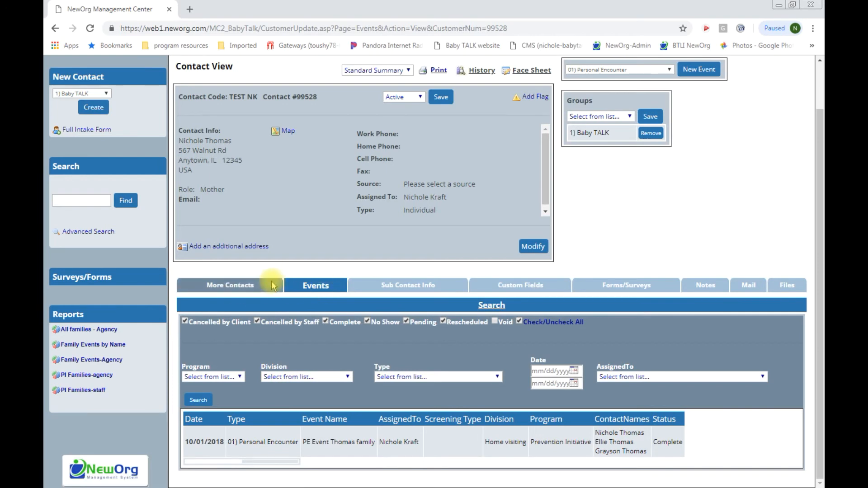
# Step: Refresh the contact's Events list to confirm the 10/15/2018 and 10/01/2018 encounters are Complete, then go to Files
pyautogui.click(90, 28)
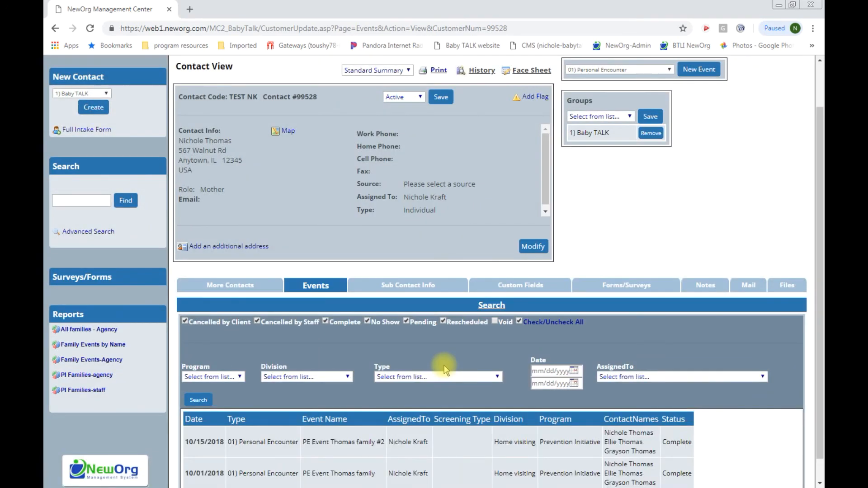
pyautogui.scroll(-1, 444, 370)
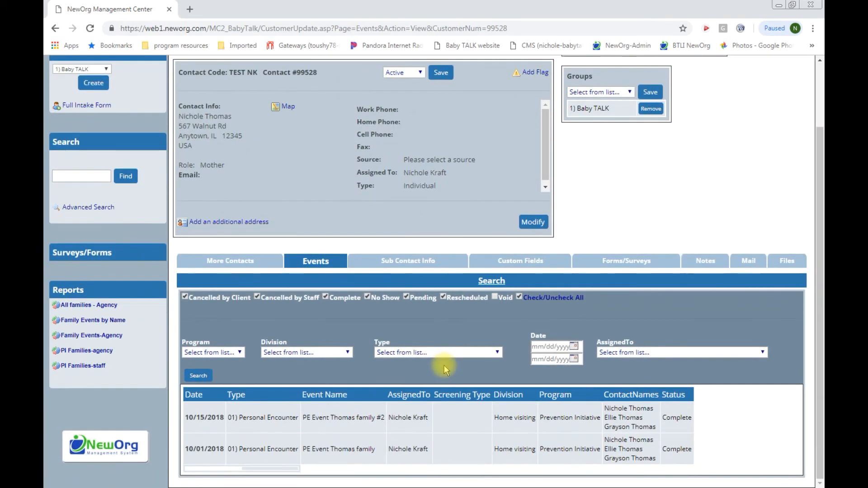
pyautogui.scroll(3, 445, 370)
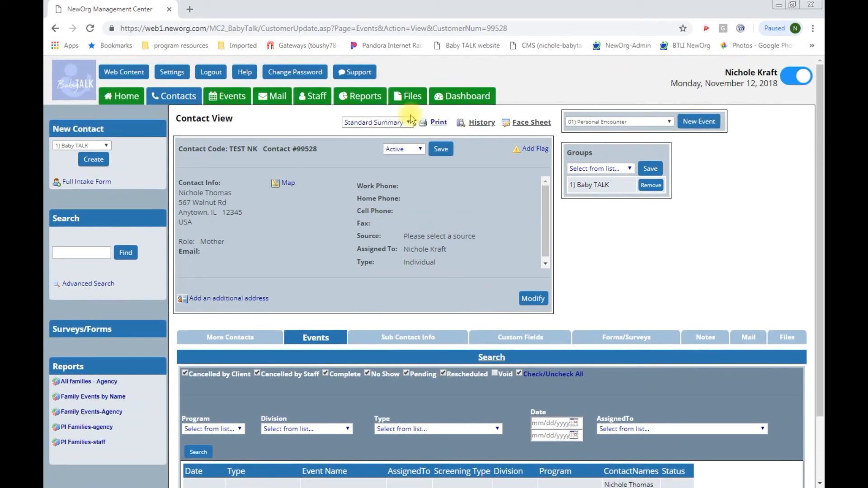
pyautogui.click(412, 100)
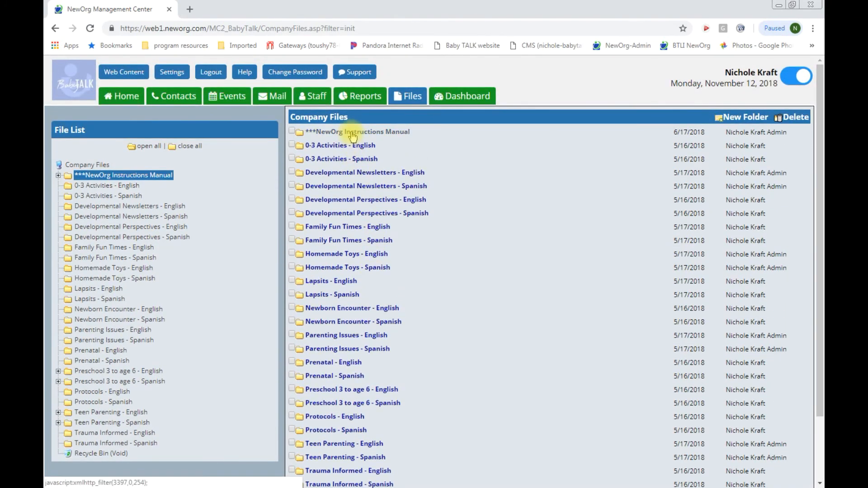
# Step: Read the Guidelines PDF in the NewOrg Instructions Manual folder, then return to Contacts
pyautogui.click(353, 133)
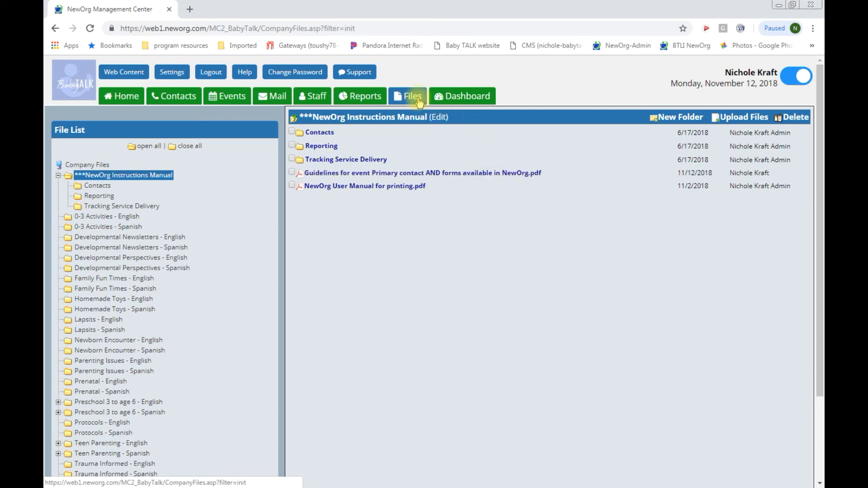
pyautogui.click(357, 176)
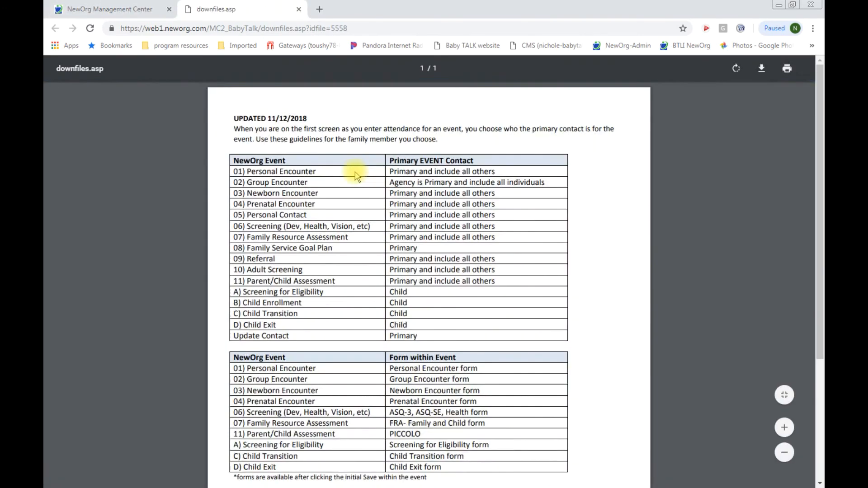
pyautogui.scroll(-4, 361, 211)
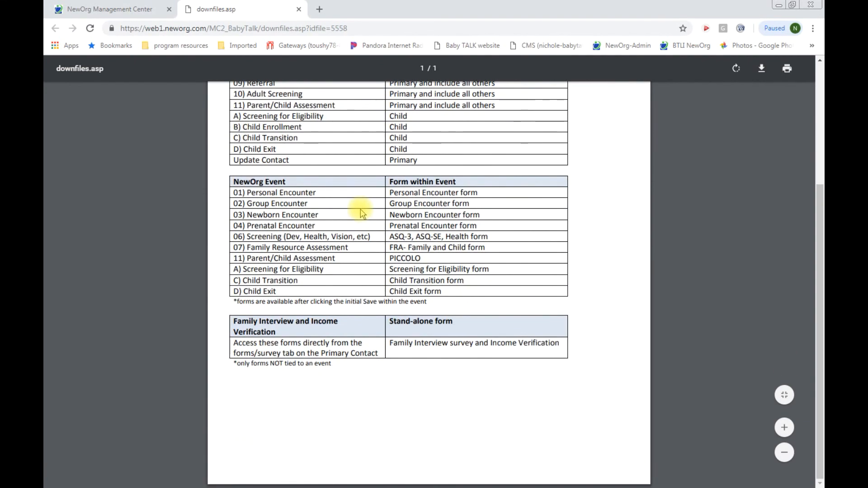
pyautogui.scroll(4, 361, 212)
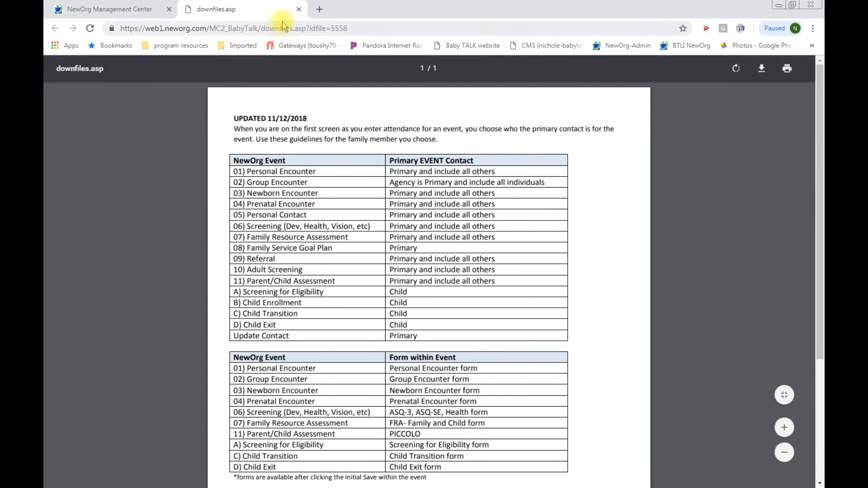
pyautogui.click(299, 9)
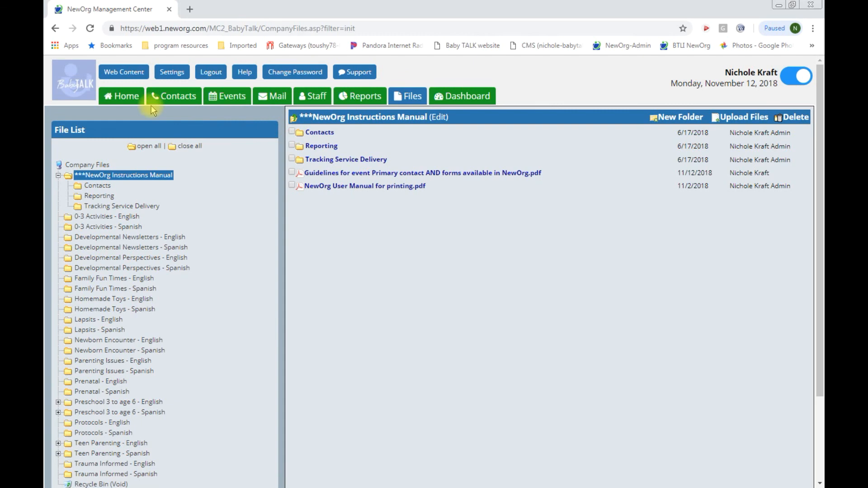
pyautogui.click(172, 97)
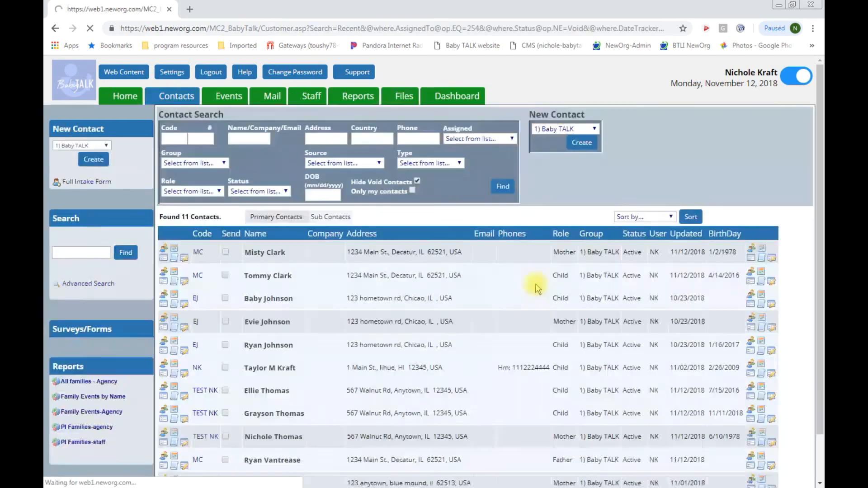